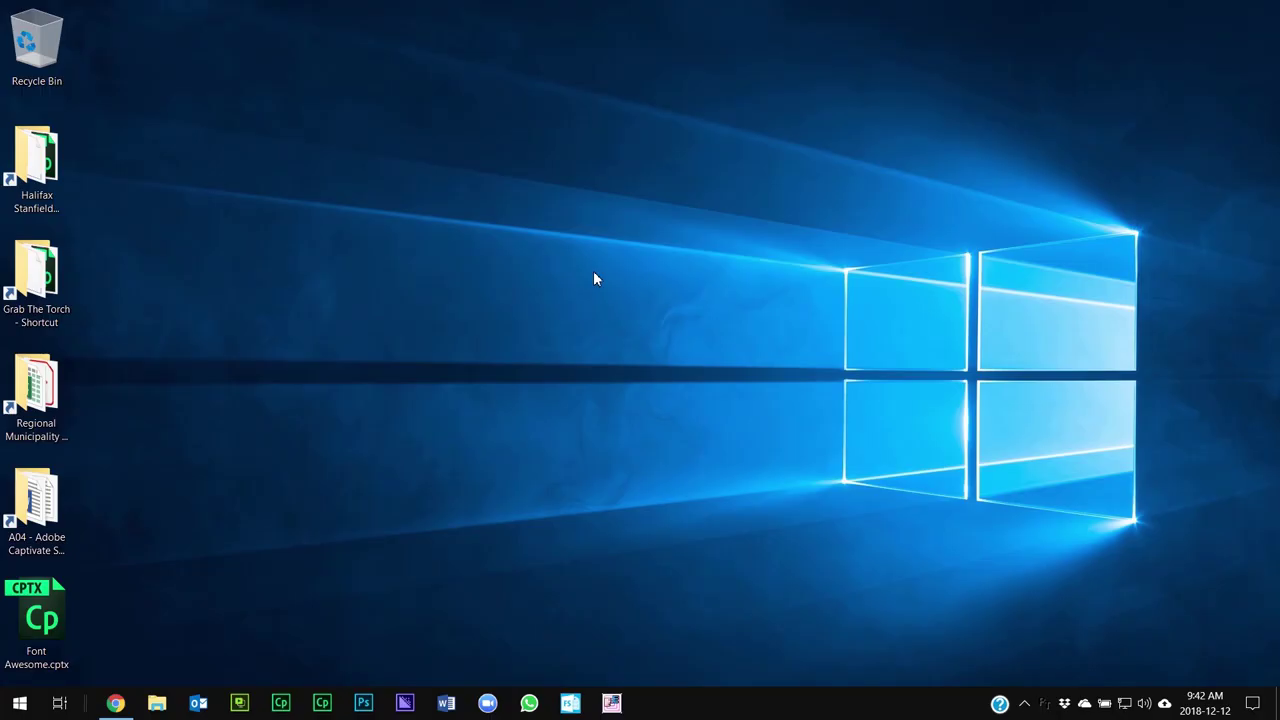
Open Microsoft Edge and go to fontawesome.com.
left_click(19, 703)
left_click(430, 316)
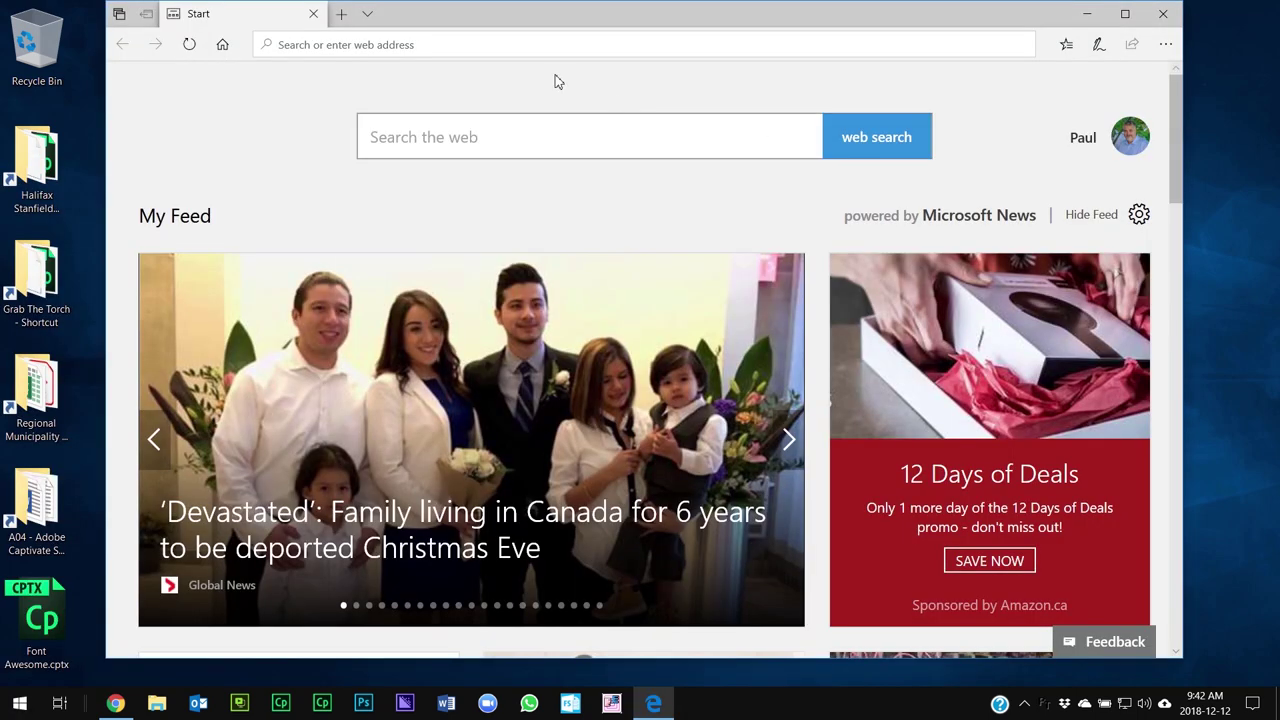
type("fontawesome.com/")
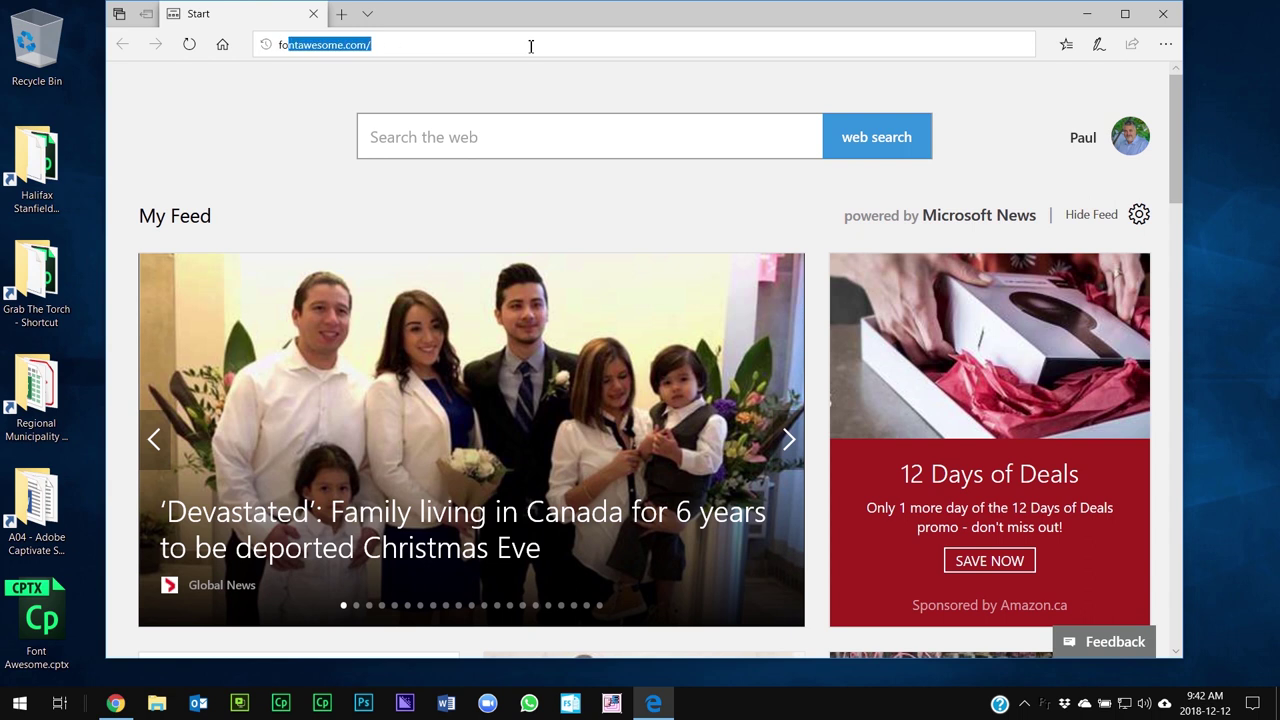
key("Return")
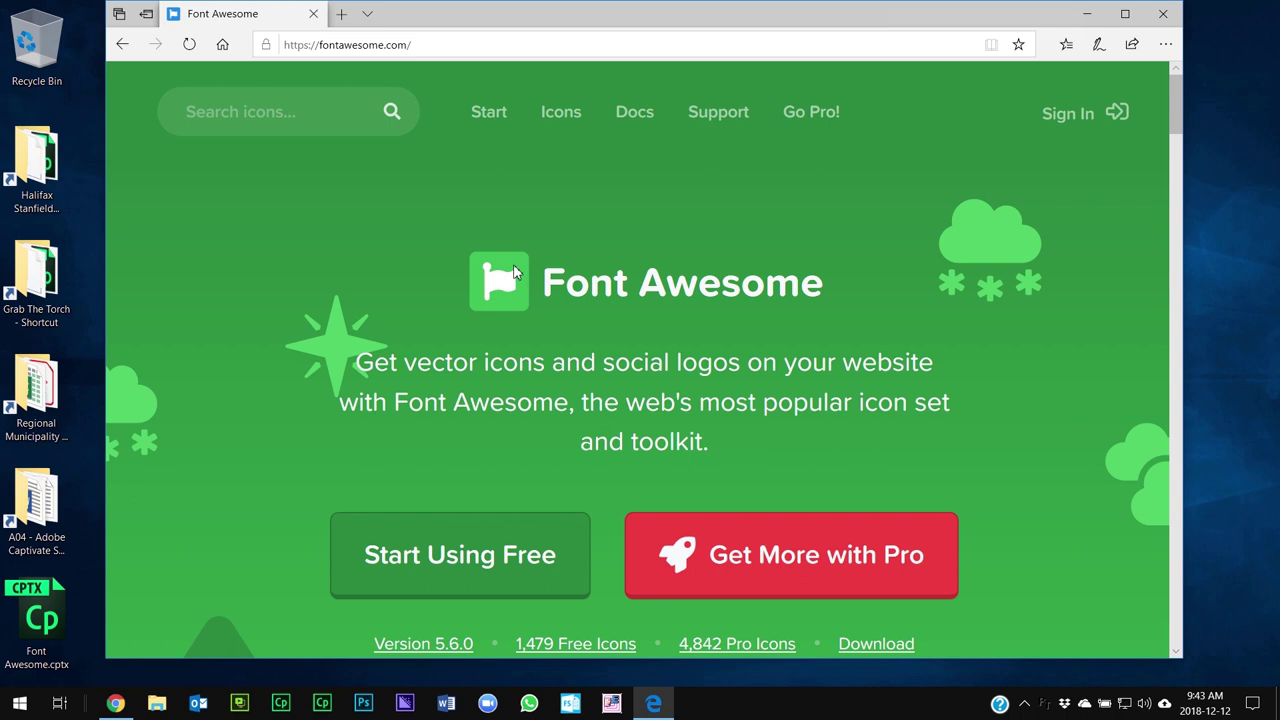
Open the Old Version 4.7 page from the Project links in the Font Awesome site's footer.
scroll(515, 265, "down", 10)
scroll(515, 272, "down", 10)
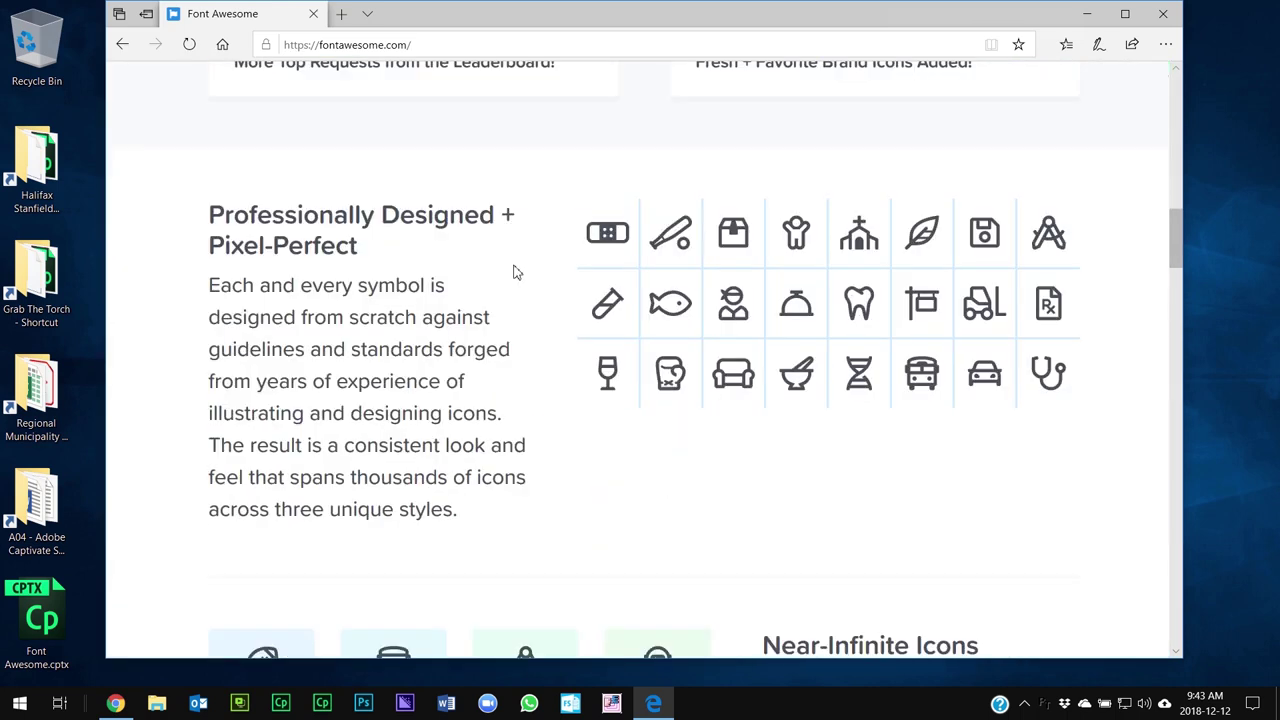
scroll(516, 274, "down", 12)
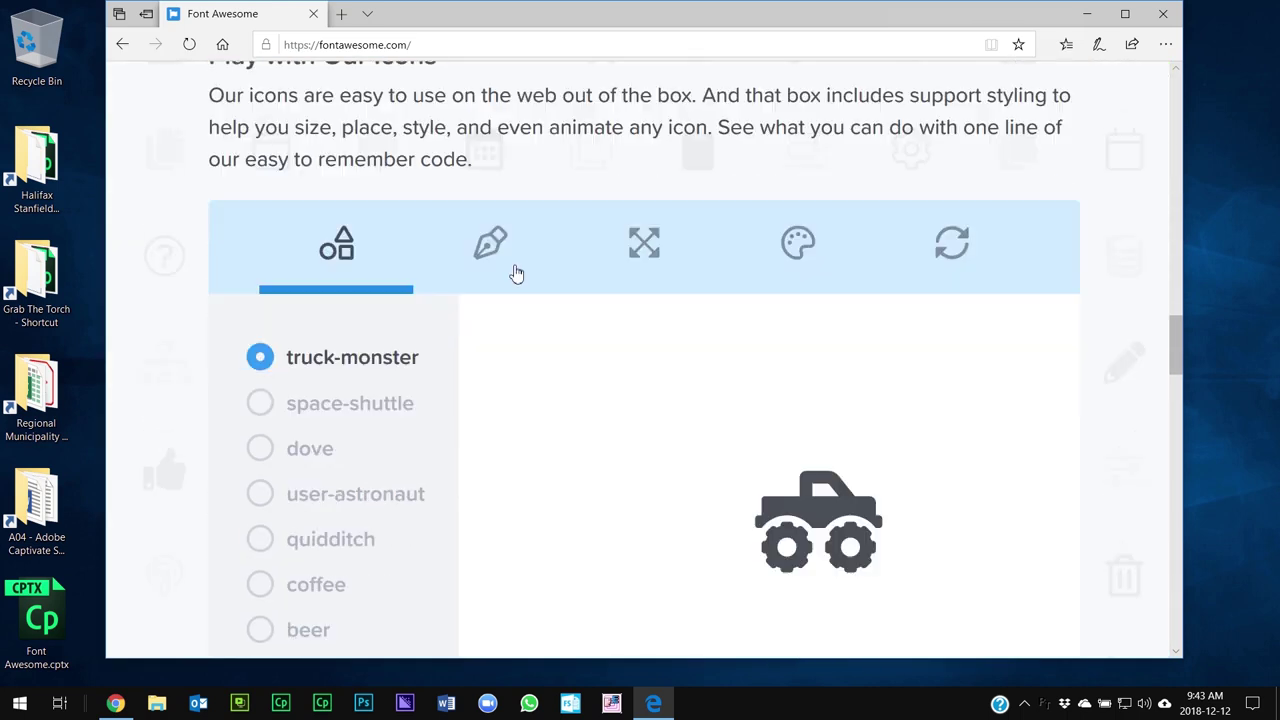
scroll(513, 269, "down", 10)
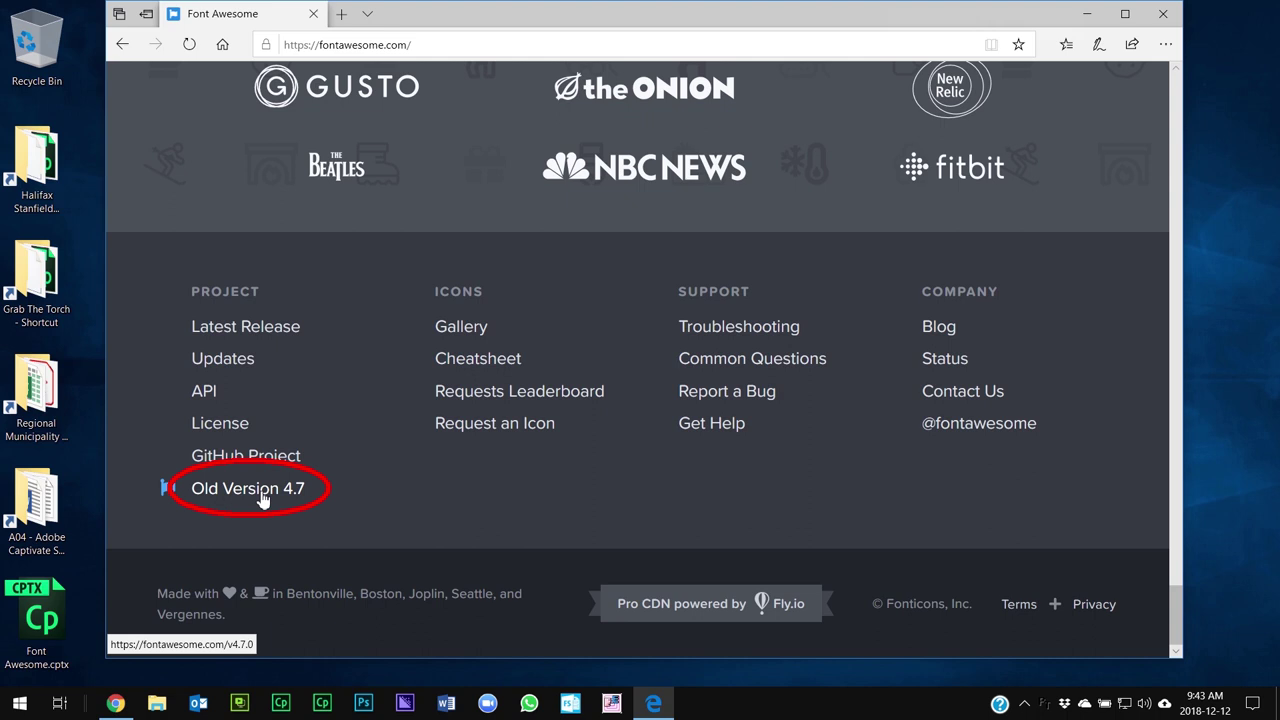
left_click(262, 498)
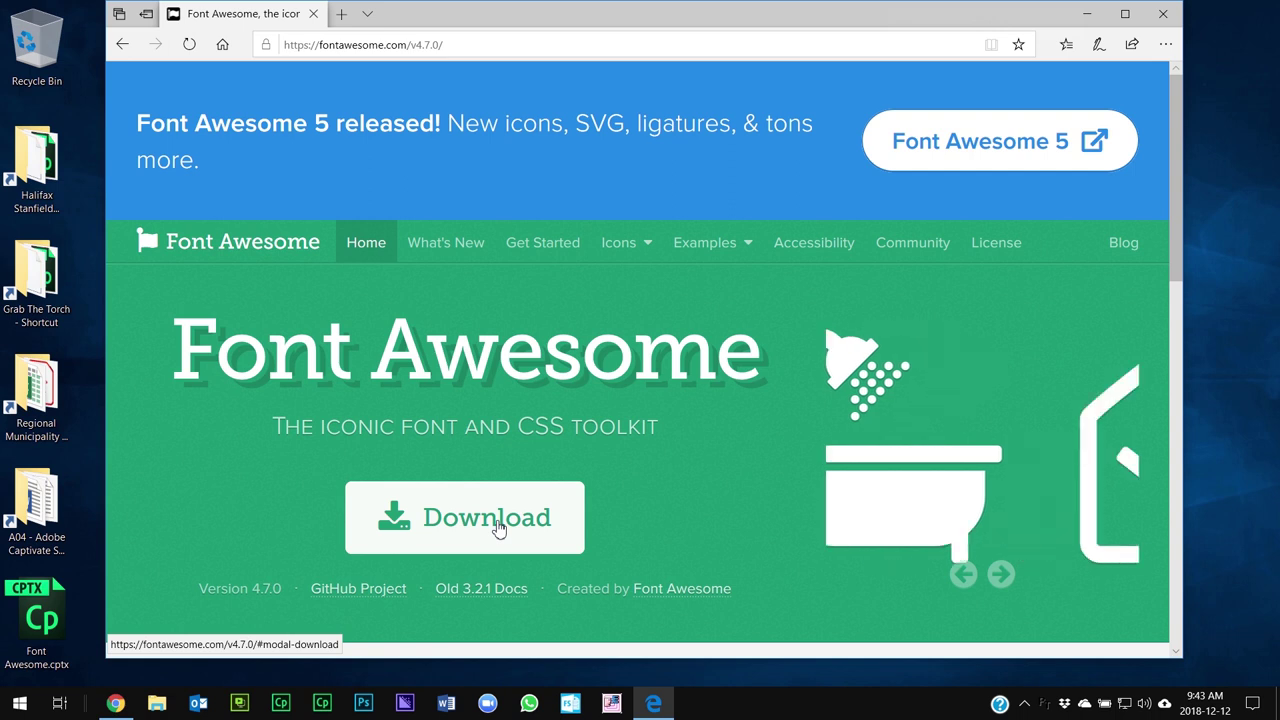
Start the Font Awesome 4 download from the version 4.7.0 page, declining the Font Awesome 5 offer.
left_click(498, 522)
scroll(500, 520, "down", 1)
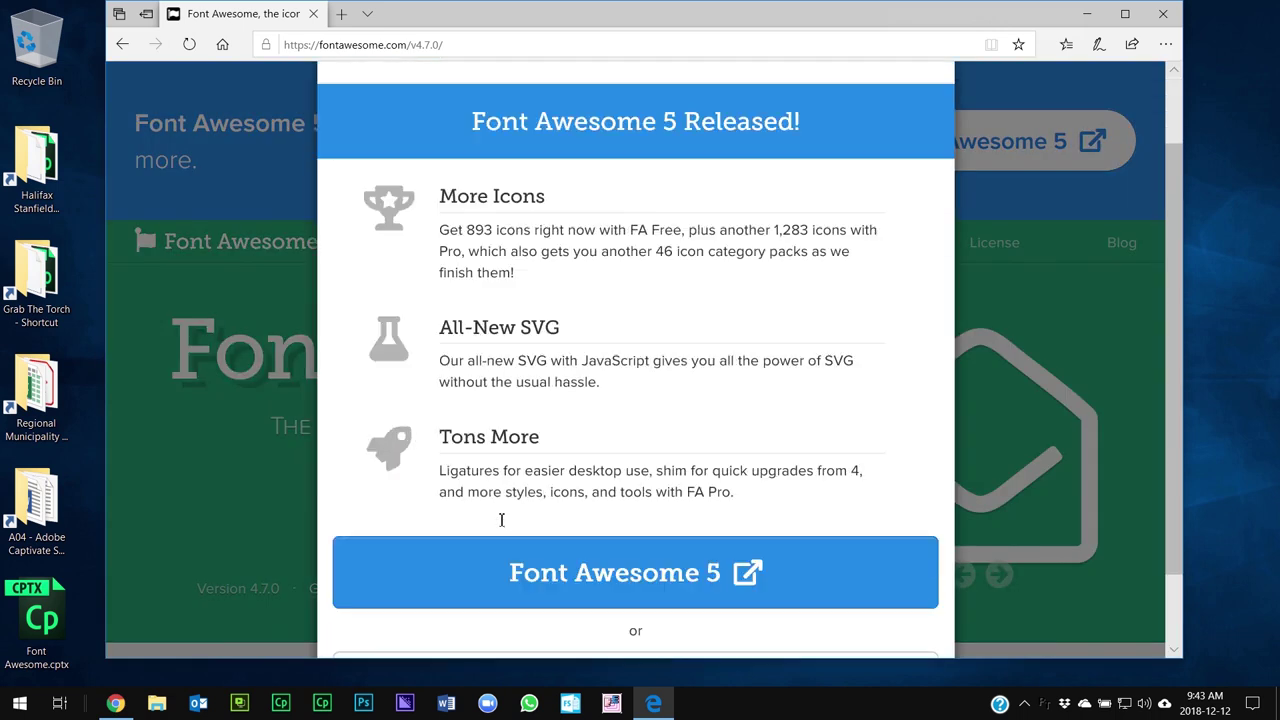
scroll(502, 525, "down", 1)
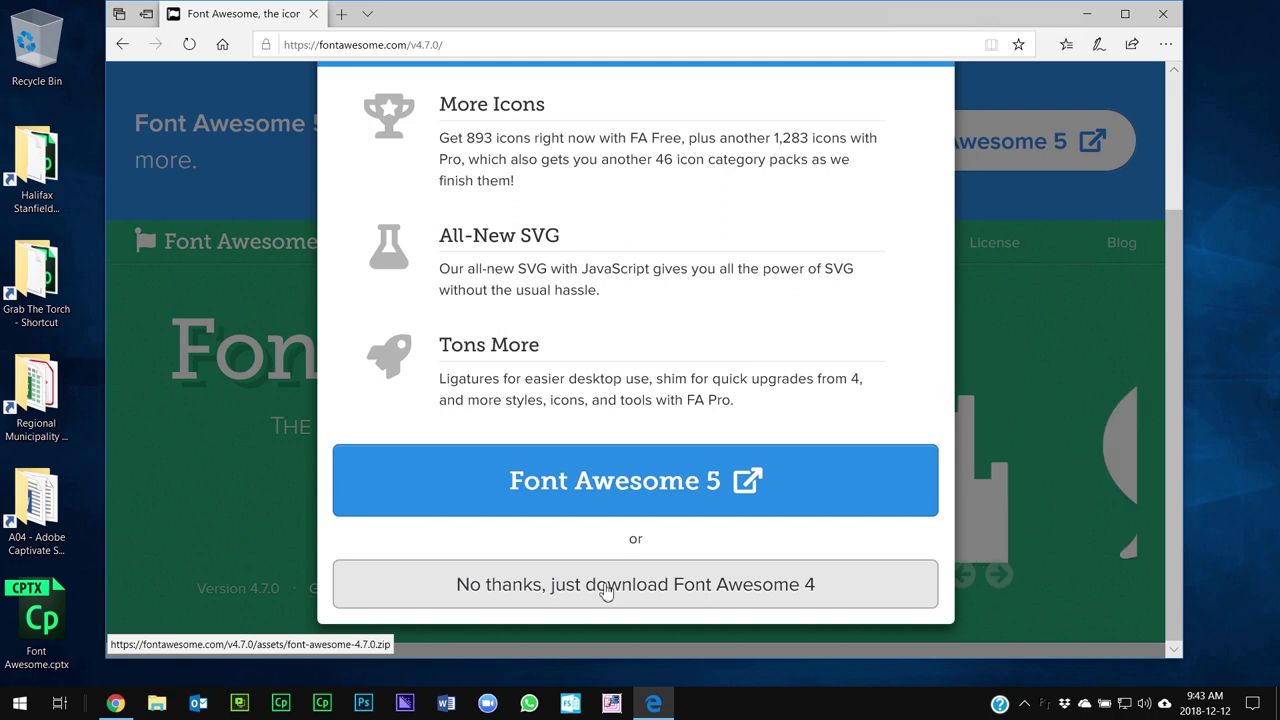
left_click(606, 588)
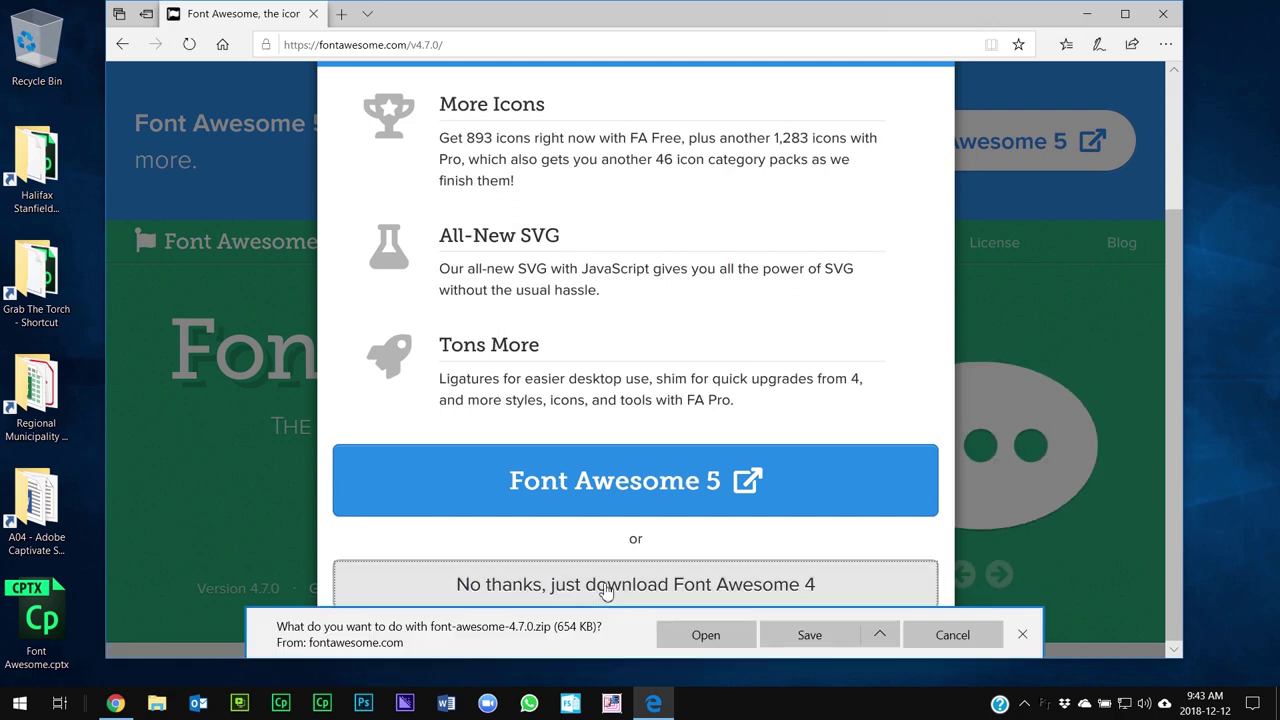
Save font-awesome-4.7.0.zip to the Desktop instead of the Downloads folder.
left_click(877, 636)
left_click(828, 614)
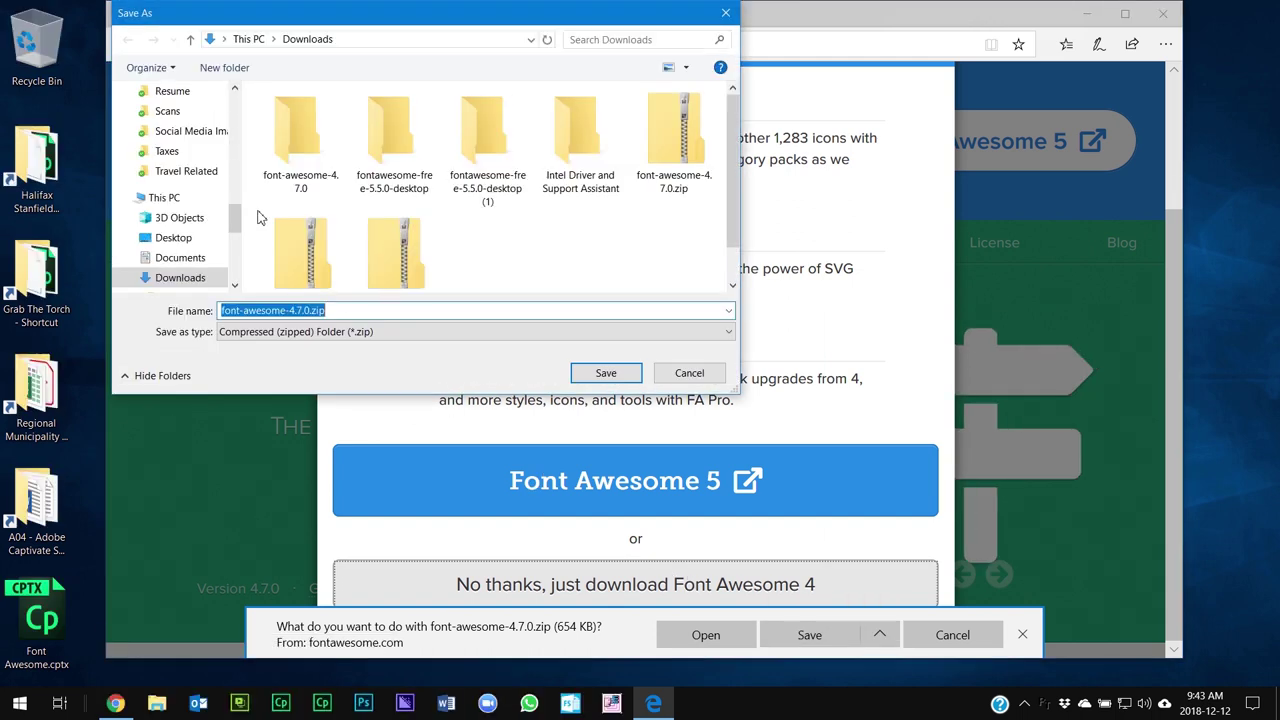
left_click(190, 40)
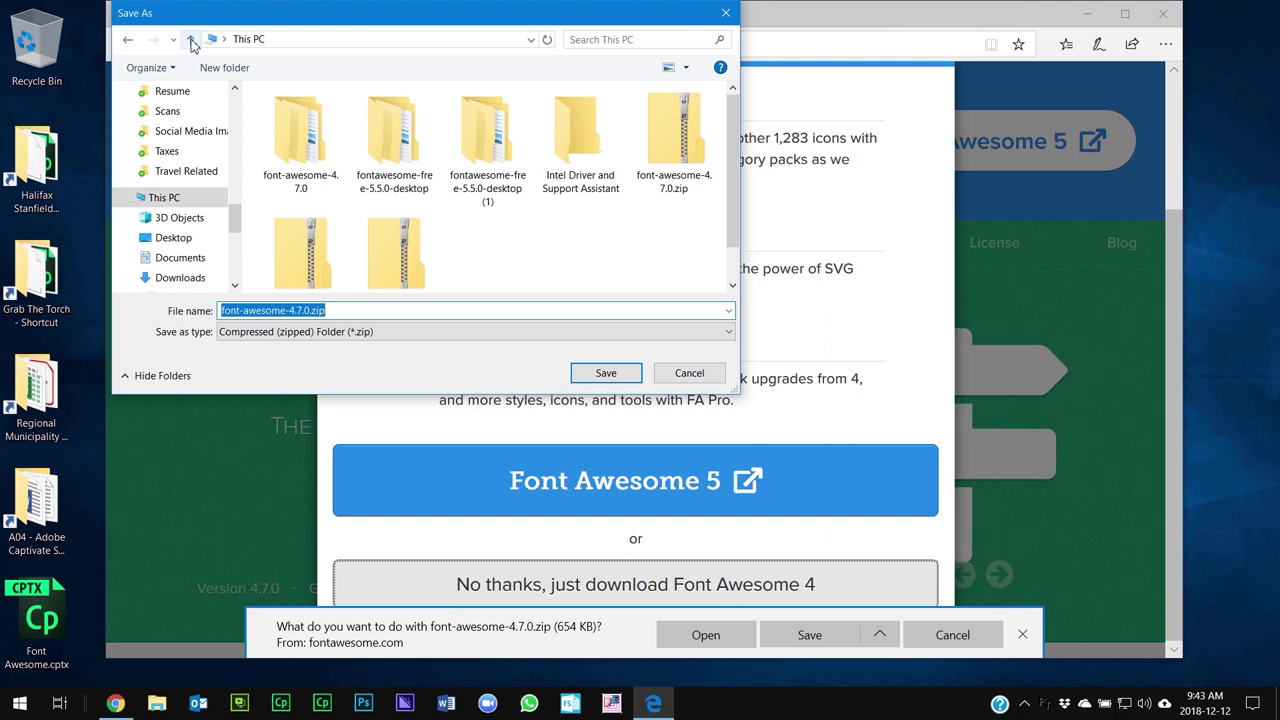
left_click(190, 40)
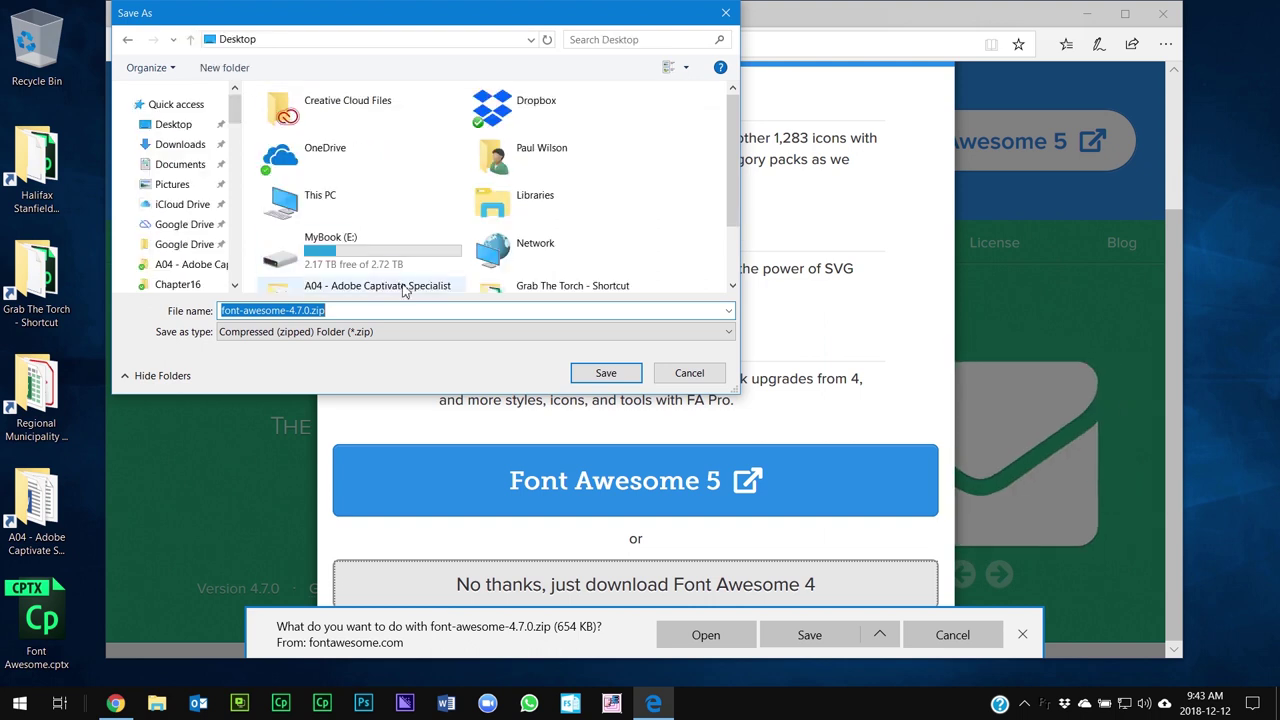
left_click(626, 376)
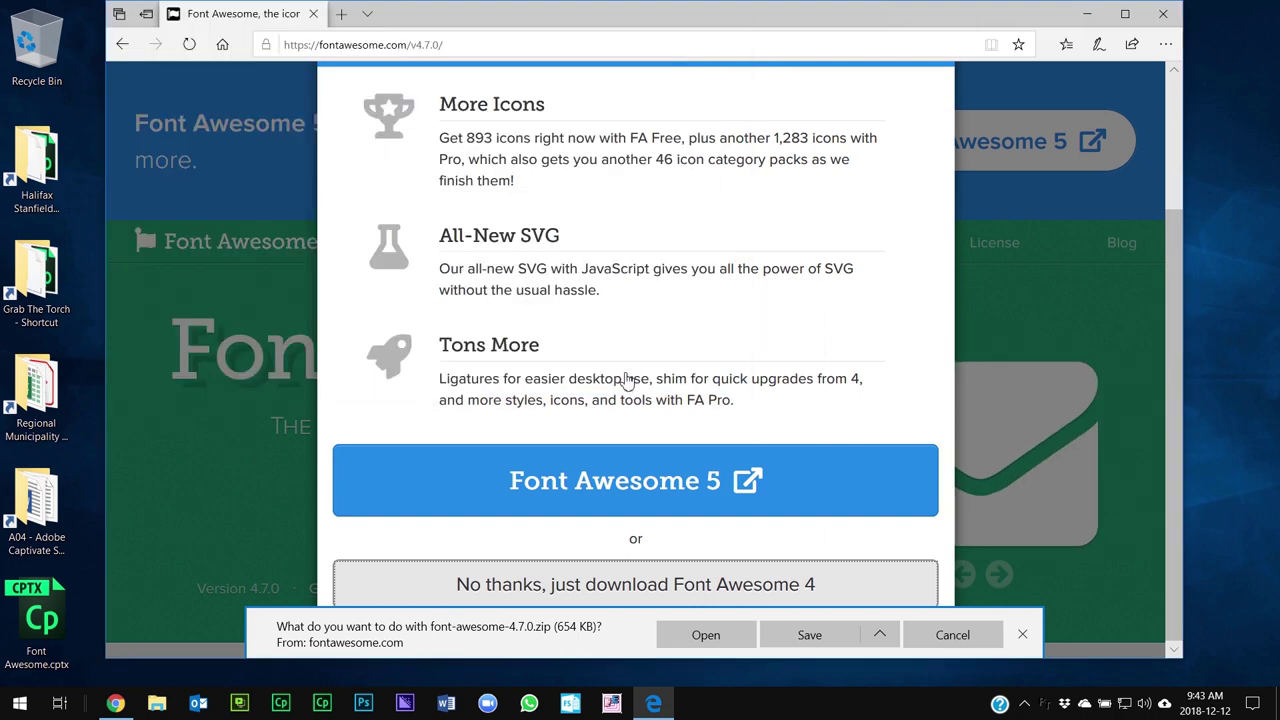
Minimize the browser and extract the downloaded Font Awesome zip into a font-awesome-4.7.0 folder on the Desktop.
left_click(1089, 21)
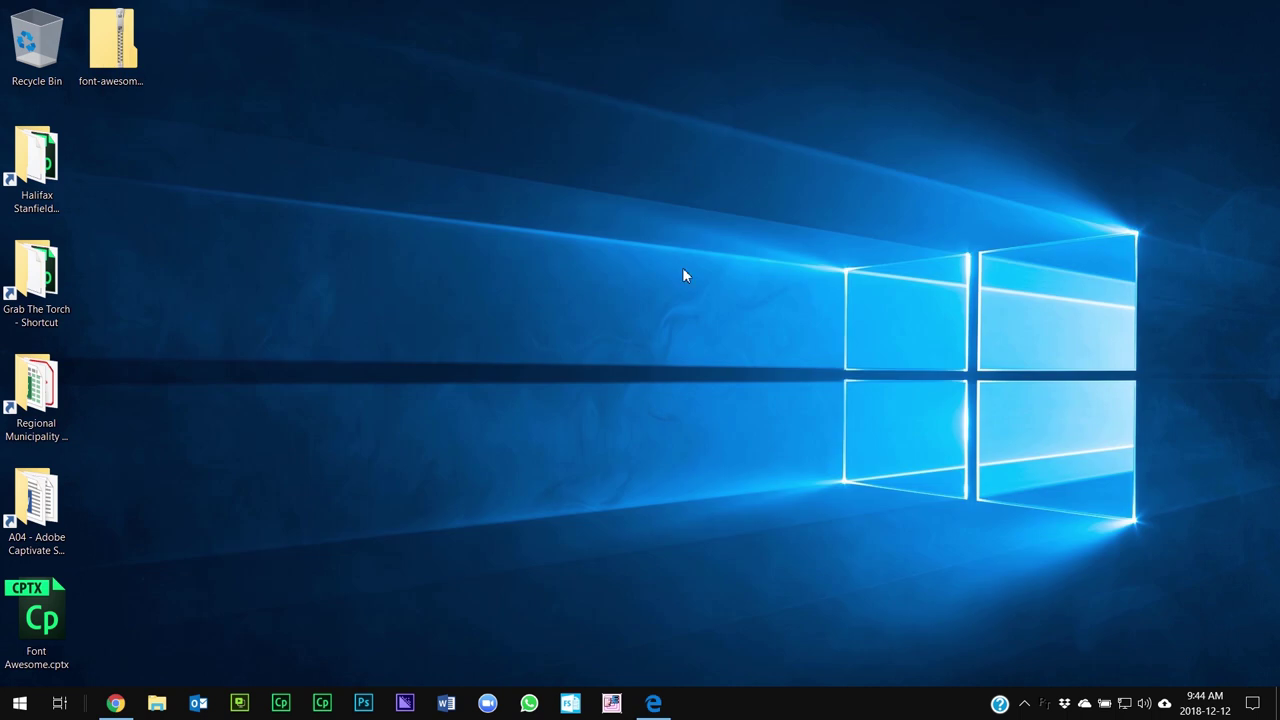
right_click(102, 48)
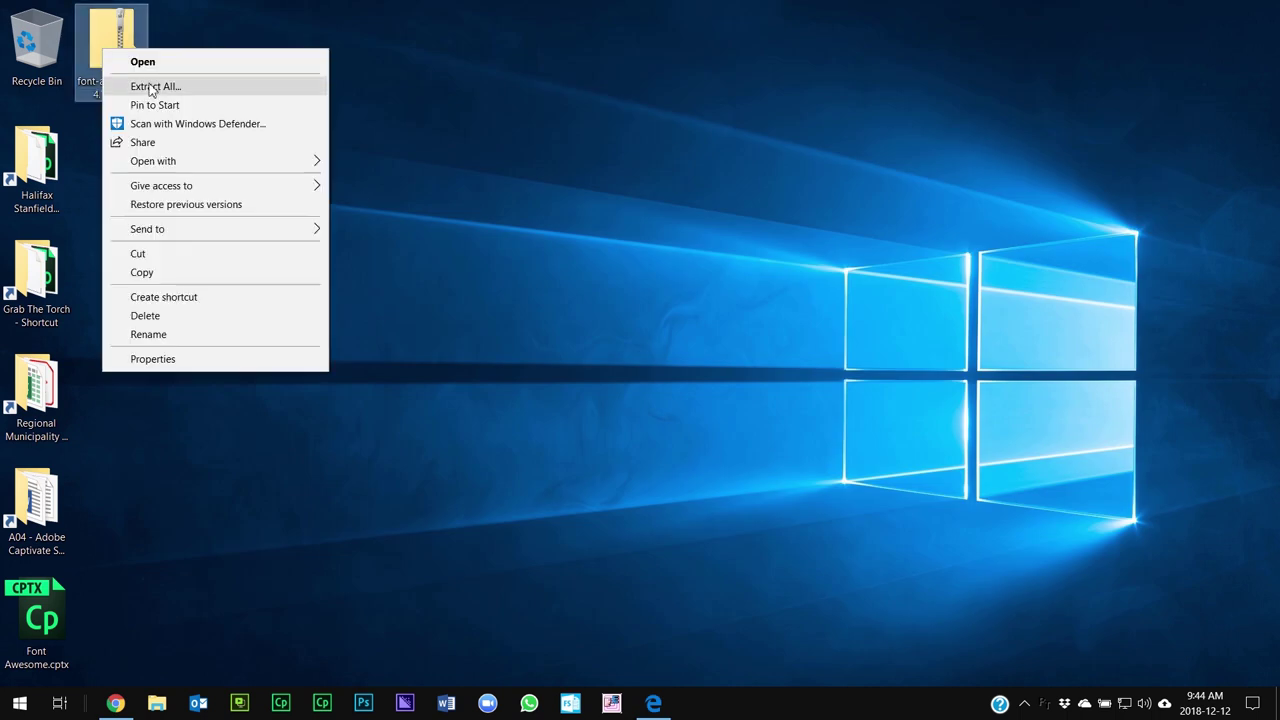
left_click(148, 86)
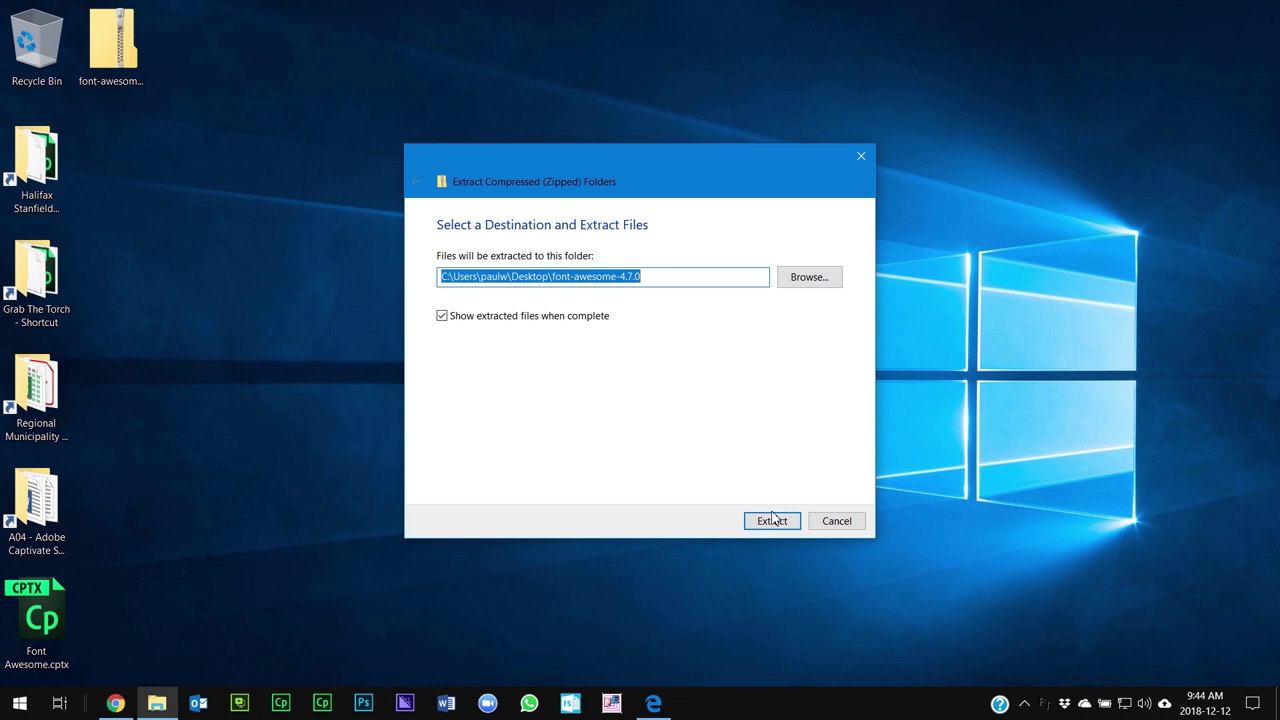
left_click(772, 518)
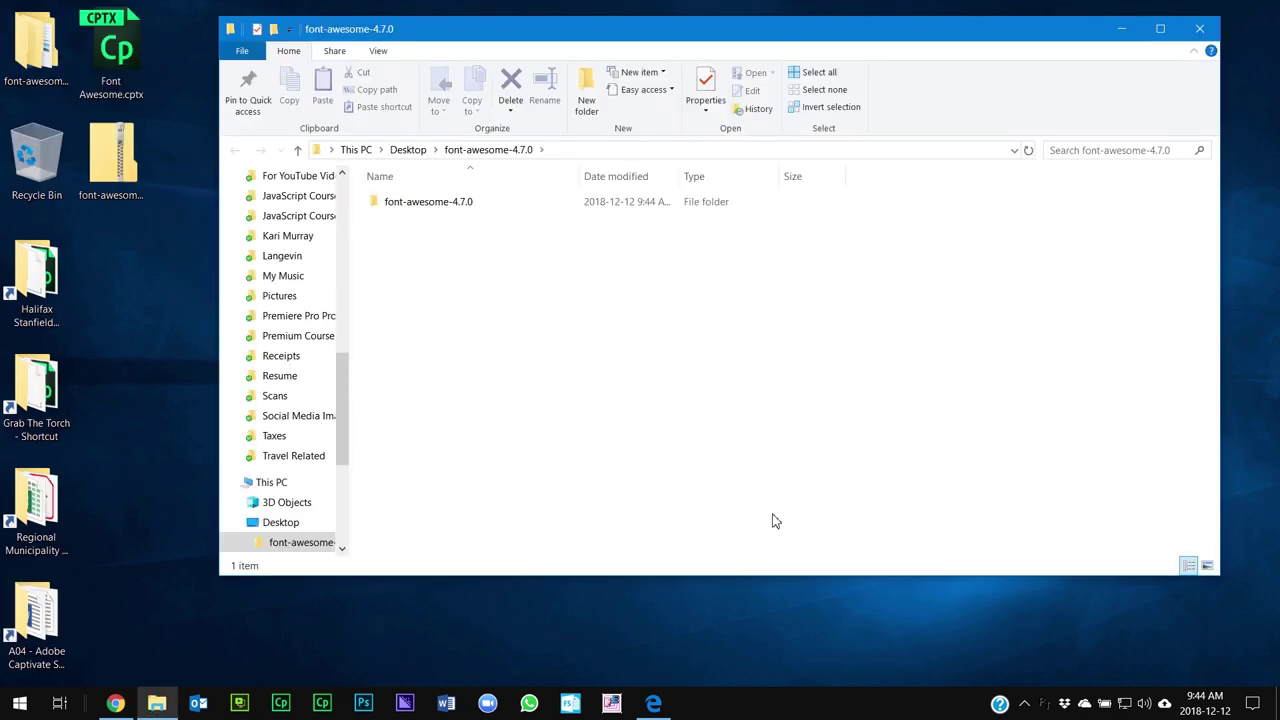
Install FontAwesome.otf from the fonts subfolder of the extracted font-awesome-4.7.0 folder, and minimize the folder window.
double_click(423, 206)
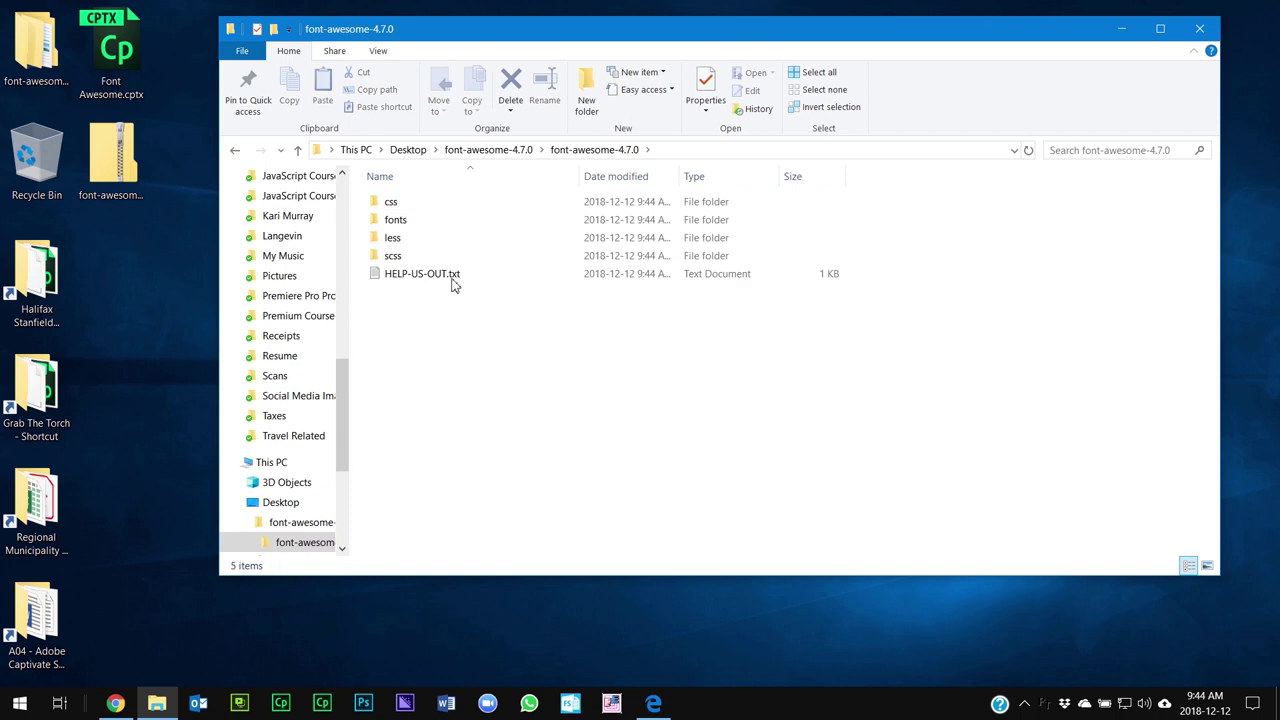
double_click(429, 221)
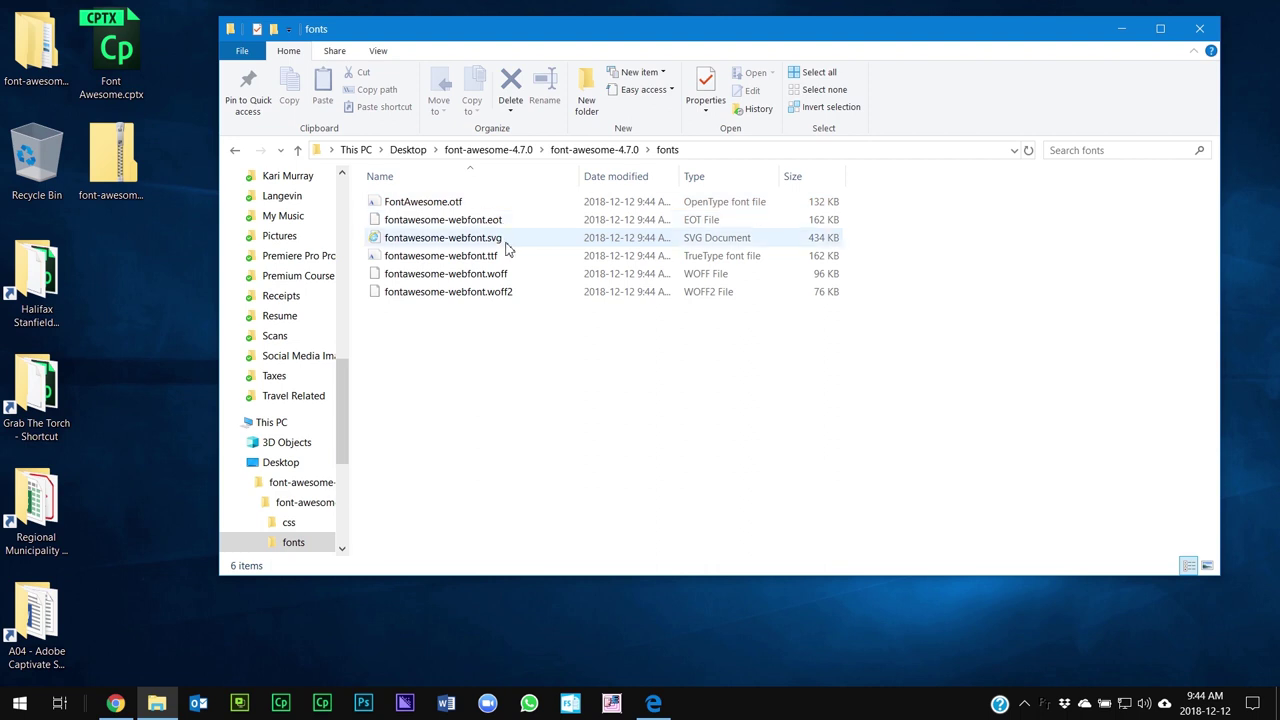
left_click(431, 207)
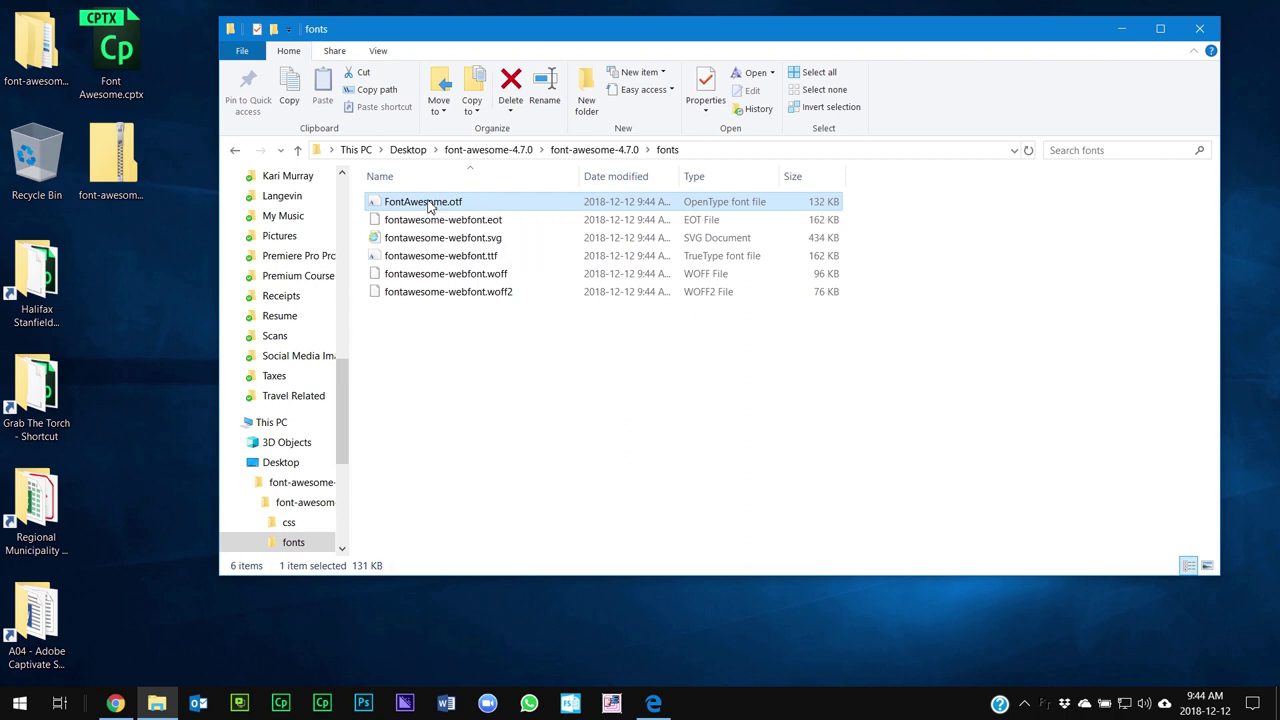
right_click(431, 205)
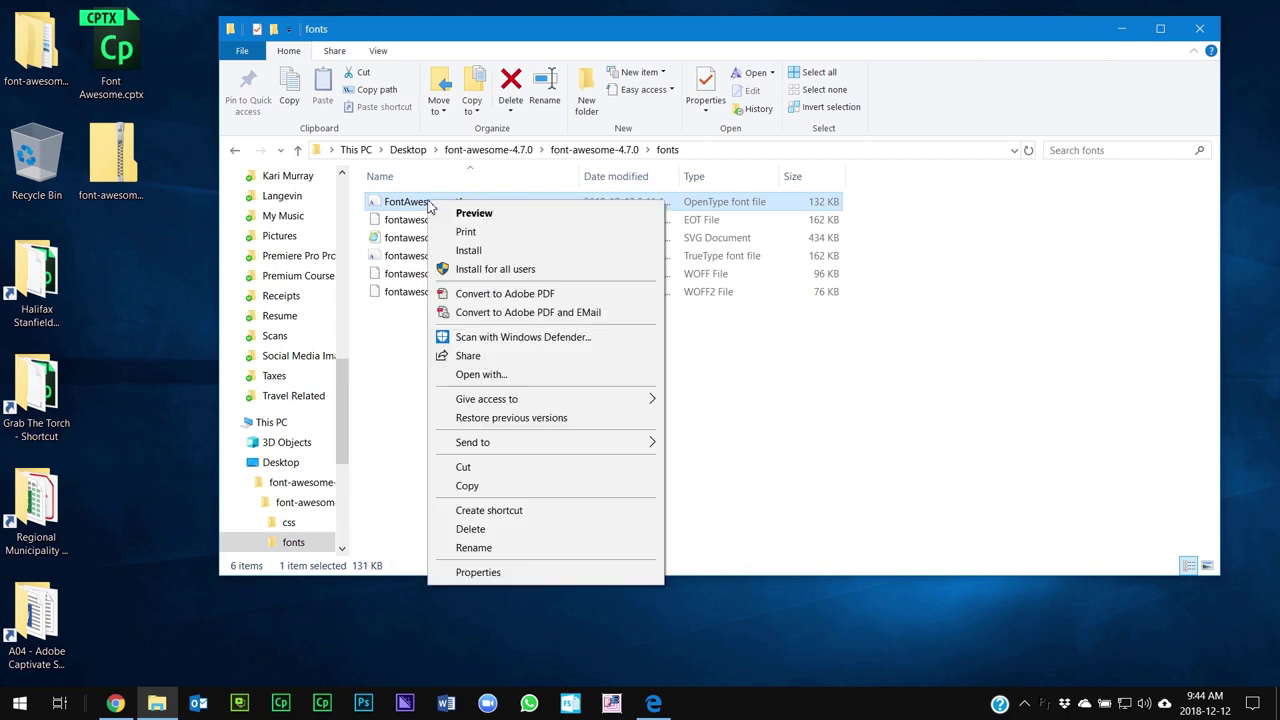
left_click(464, 251)
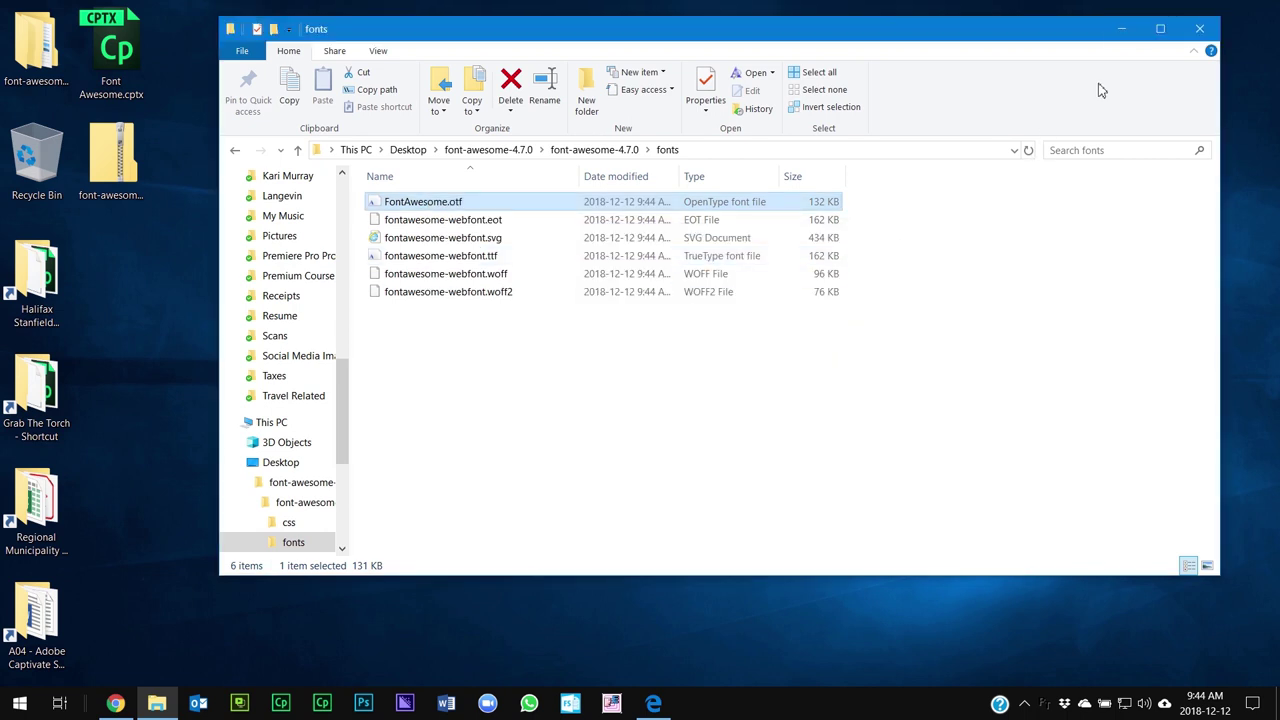
left_click(1126, 30)
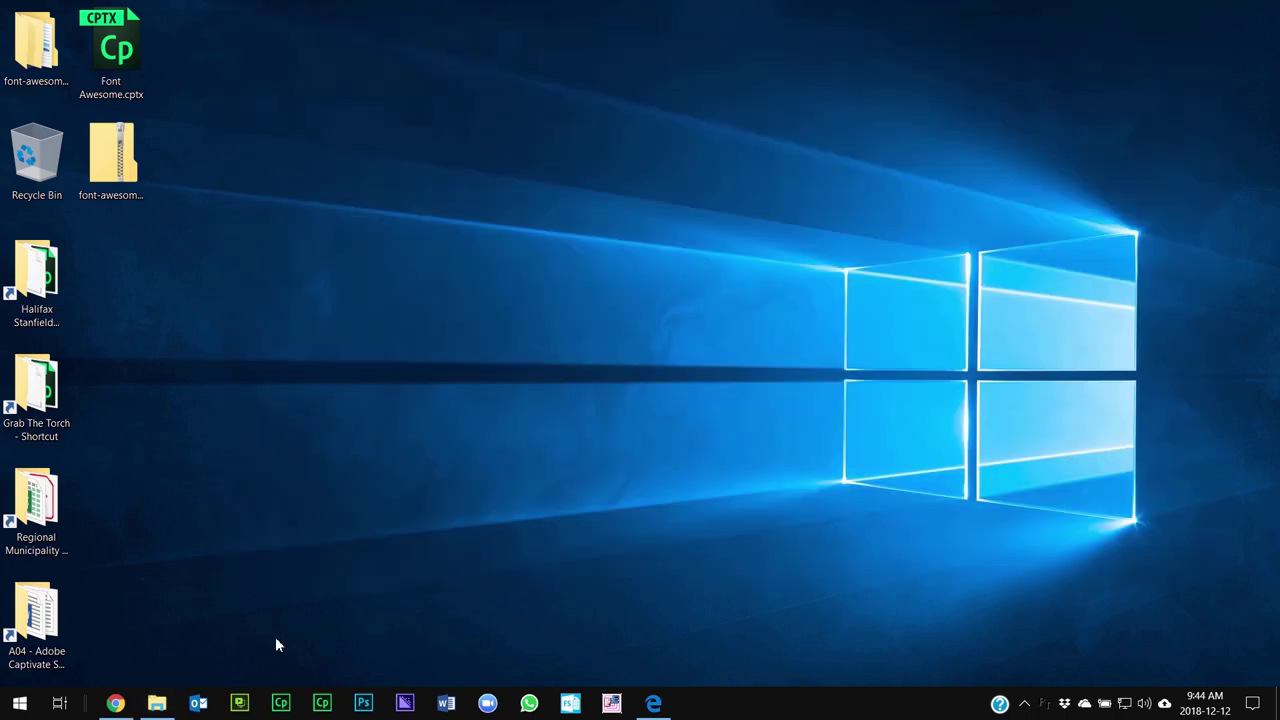
Switch back to Microsoft Edge and dismiss the download notification and the Font Awesome 5 release dialog.
left_click(653, 703)
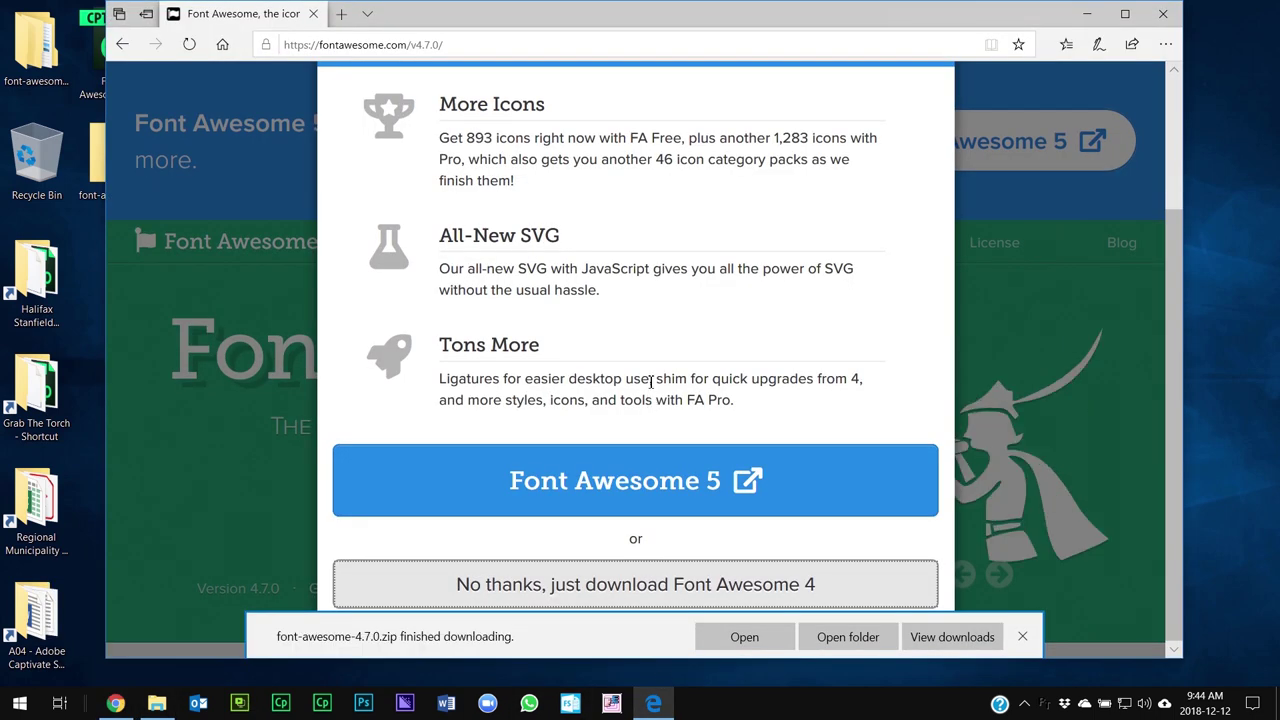
left_click(1022, 636)
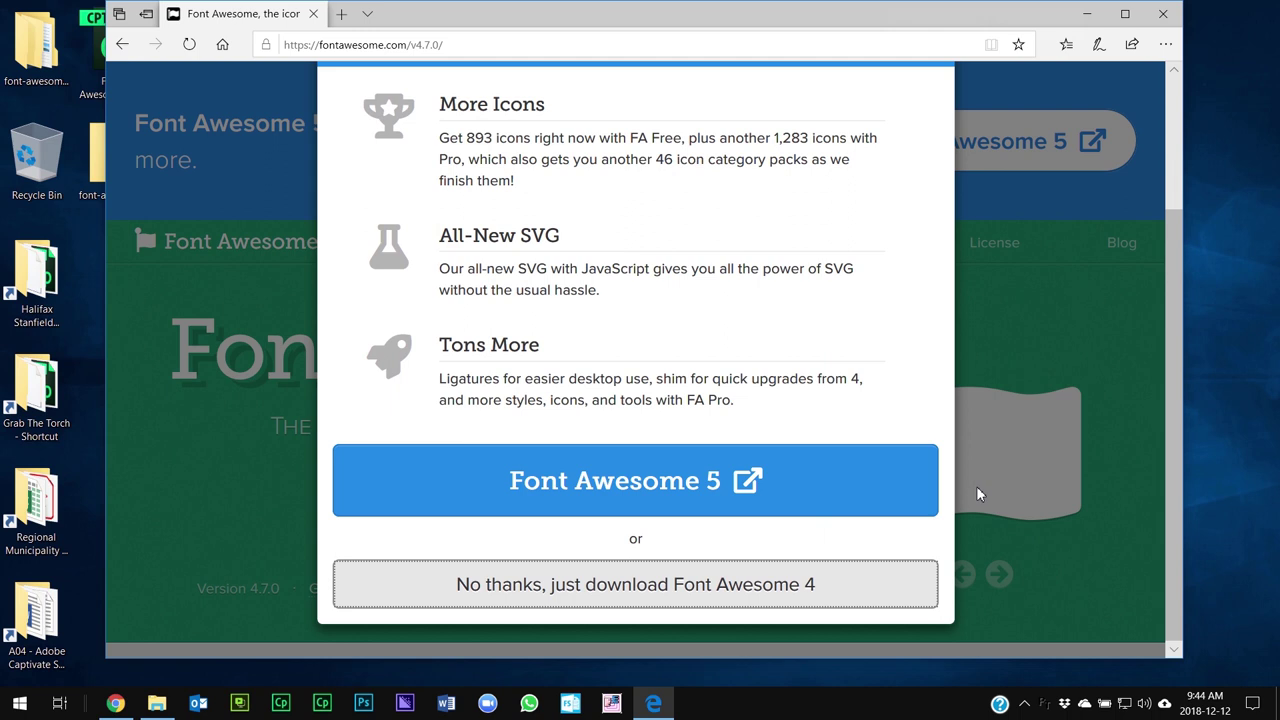
scroll(972, 450, "up", 1)
left_click(1071, 387)
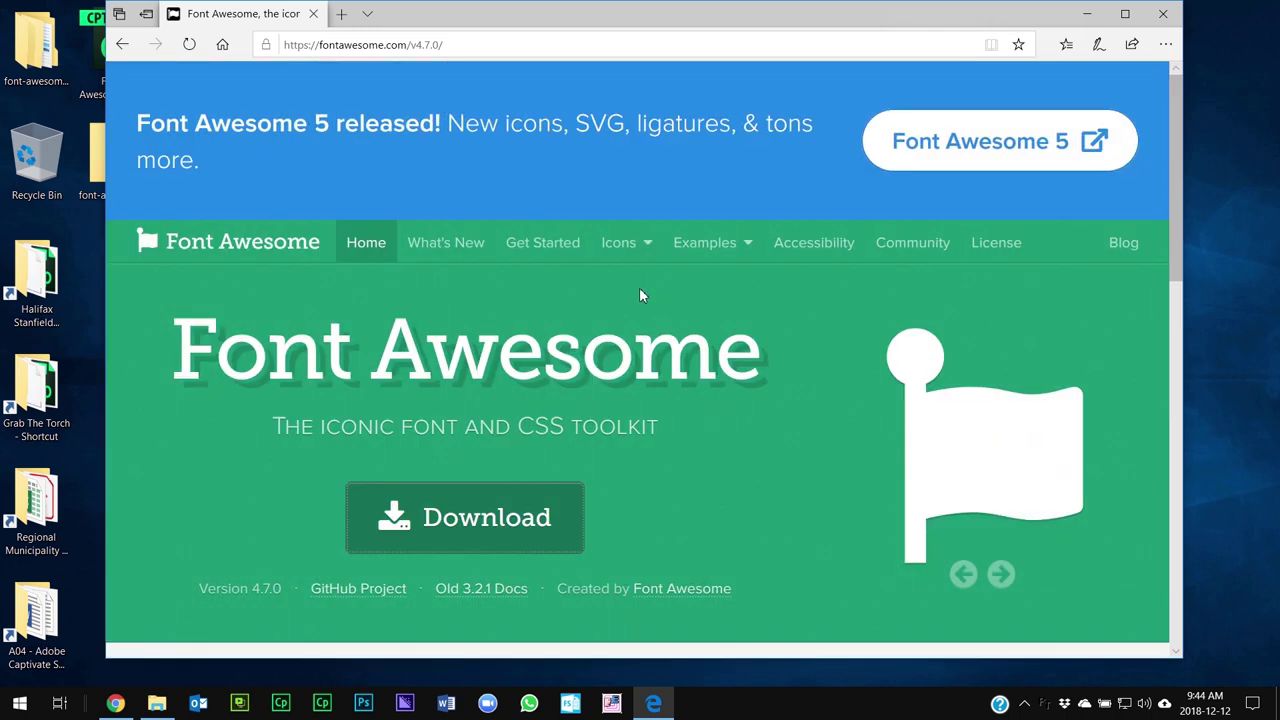
Request the Font Awesome CDN embed code on the Get Started page, filling in the recipient's email address.
left_click(543, 243)
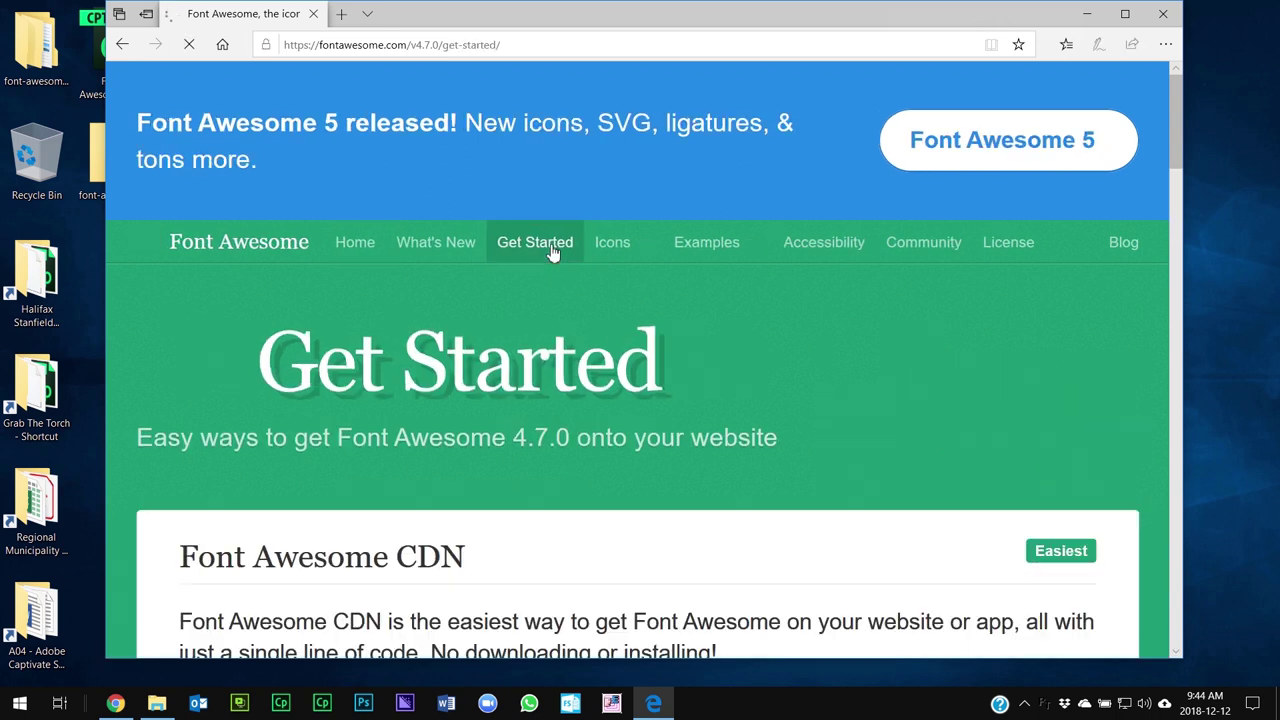
scroll(838, 364, "down", 2)
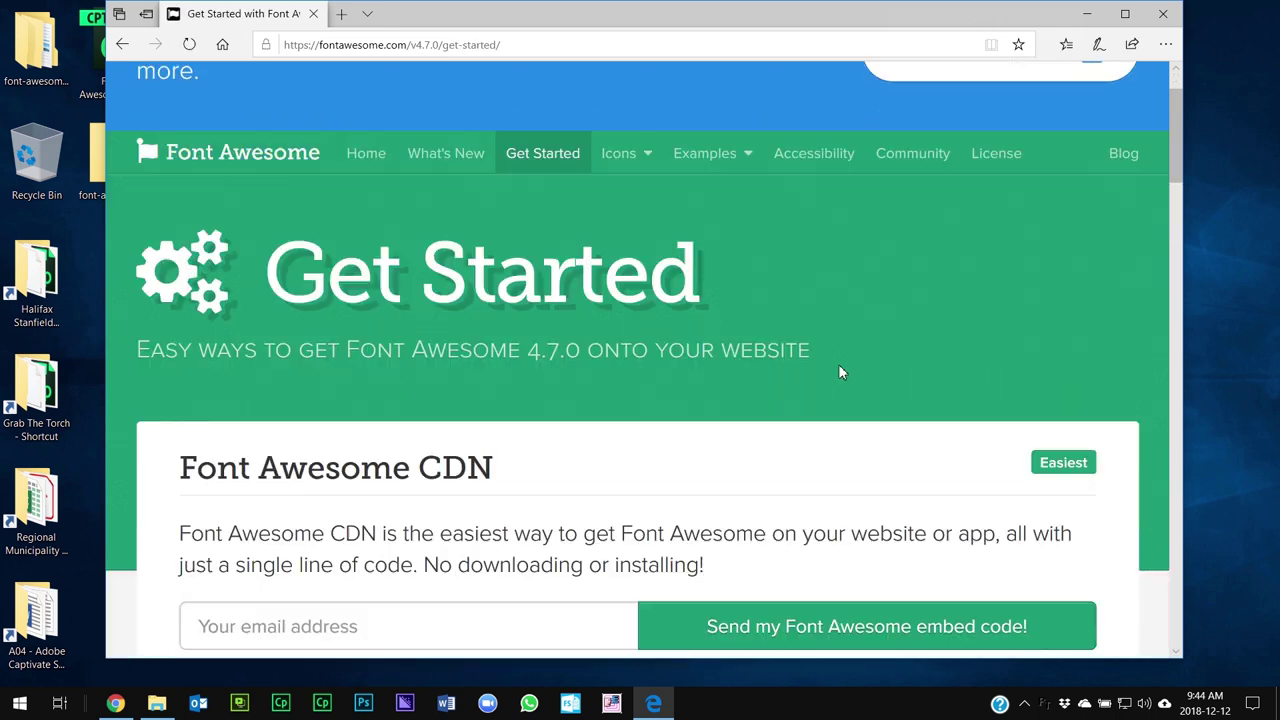
left_click(564, 536)
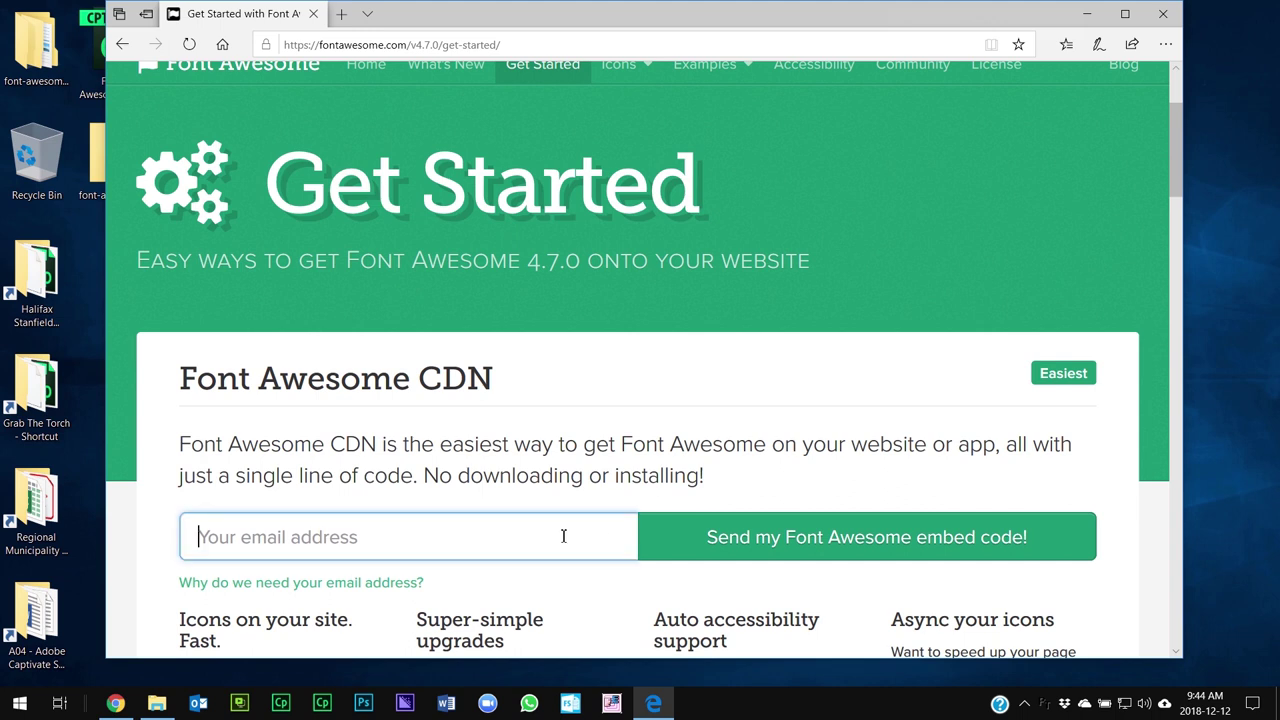
key("ctrl+v")
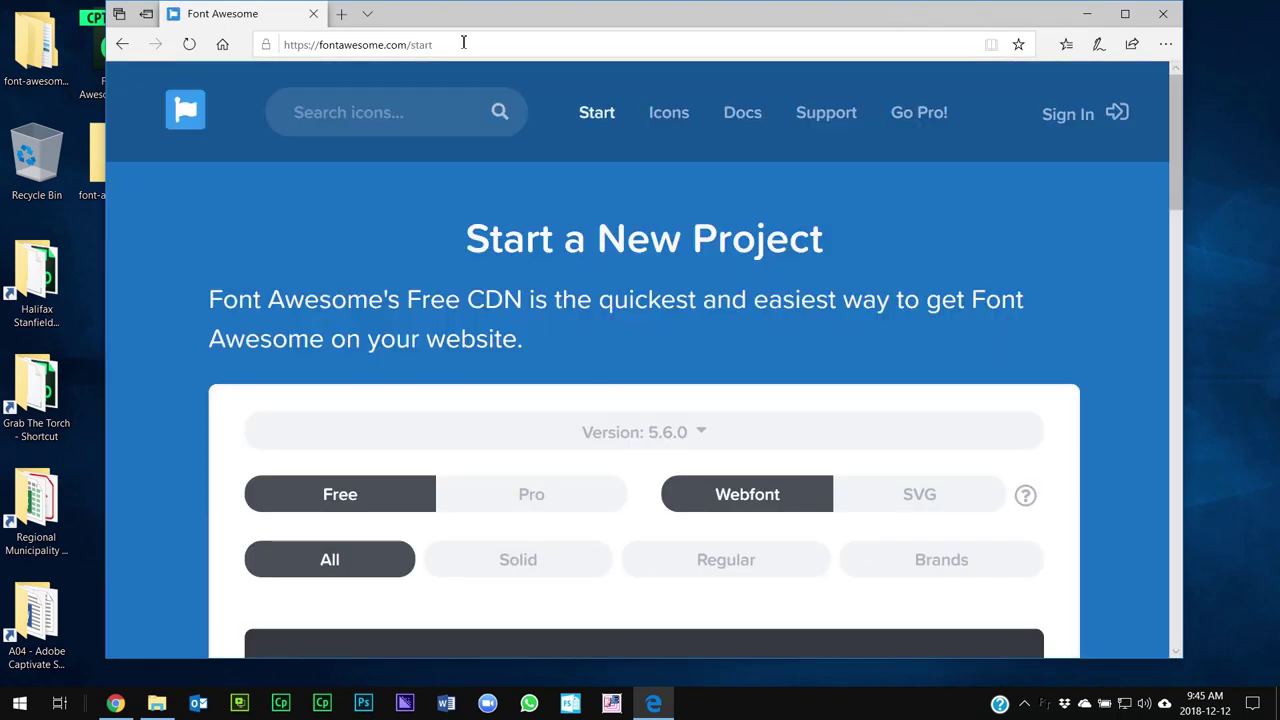
Go to outlook.com and open the inbox message "Your new Font Awesome CDN embed code".
left_click(463, 42)
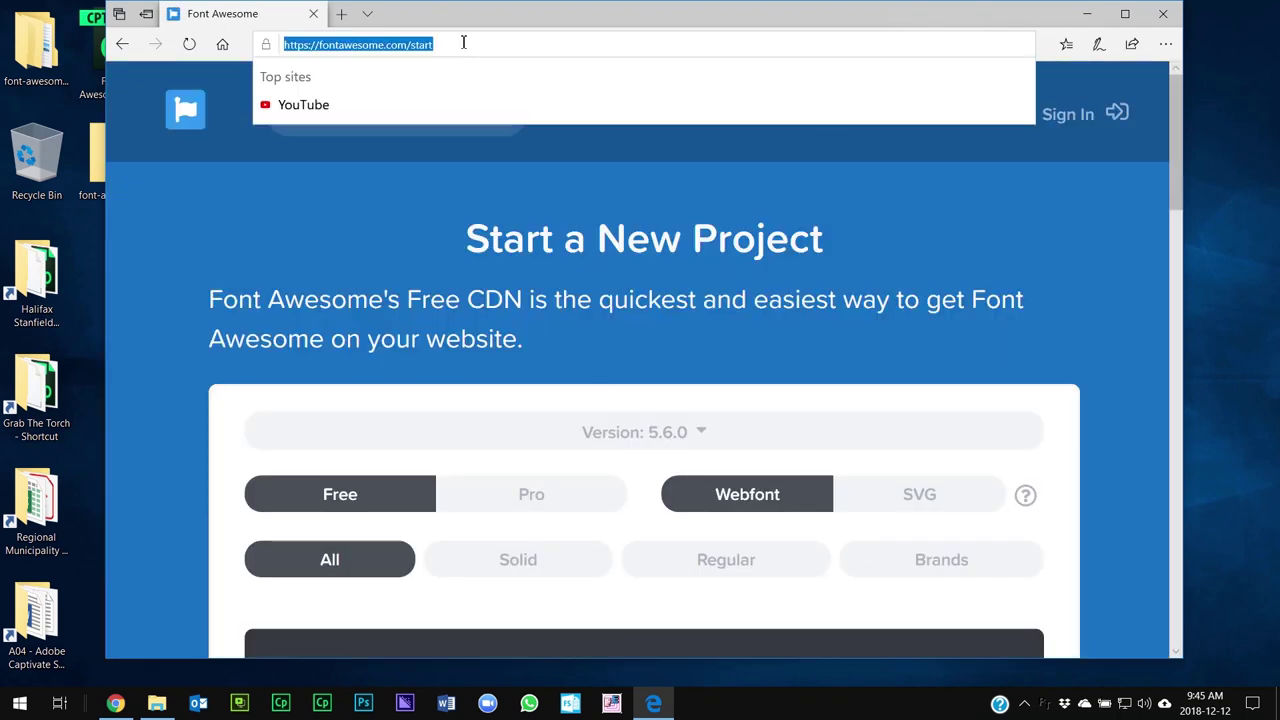
type("outlook.com/")
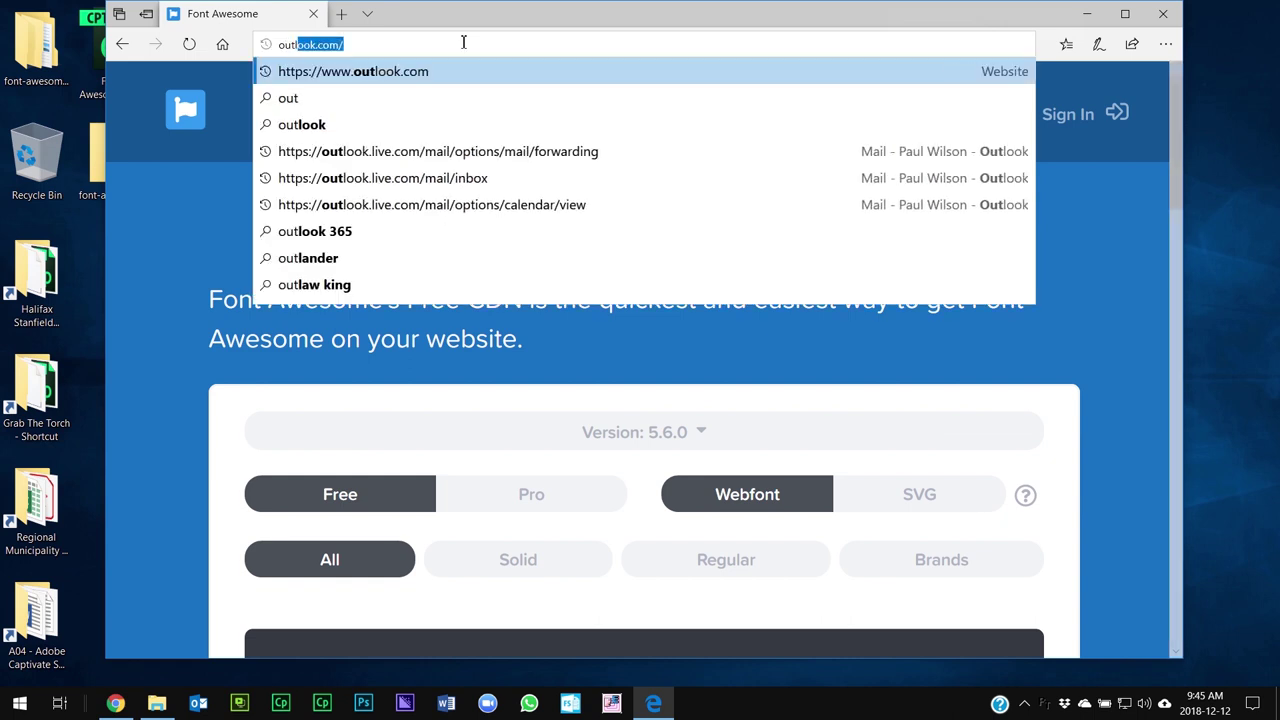
key("Return")
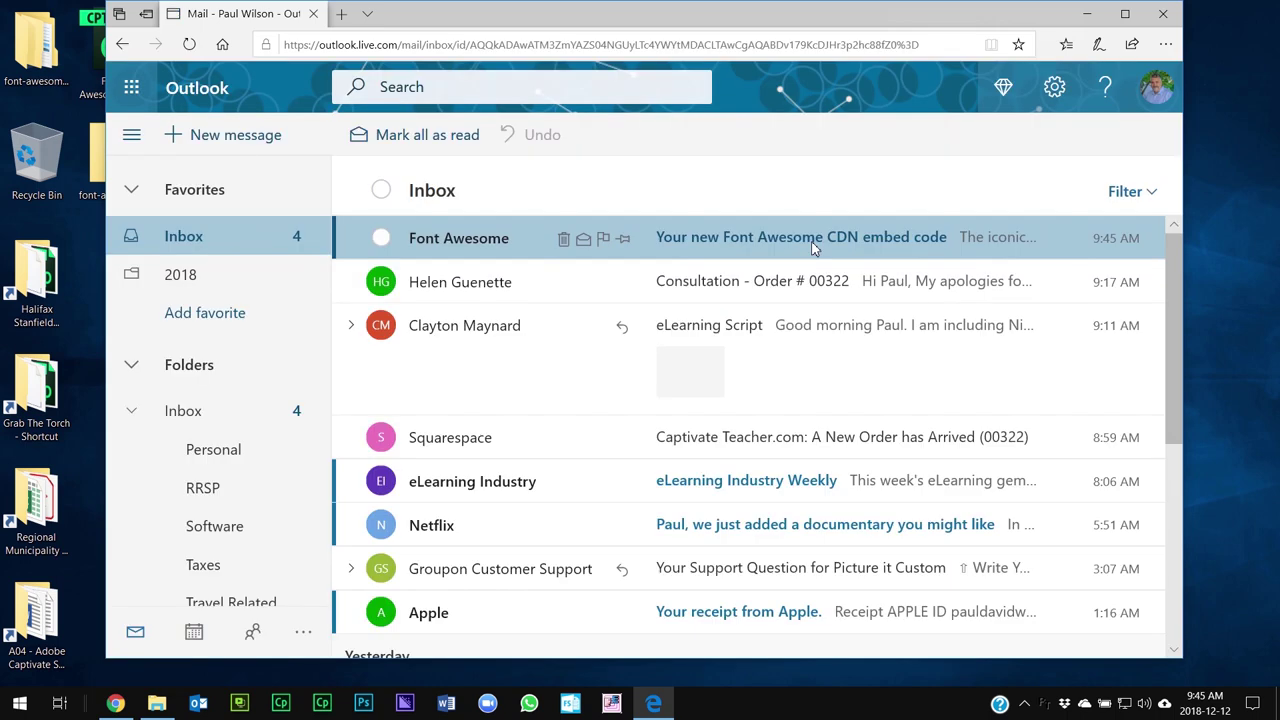
left_click(812, 247)
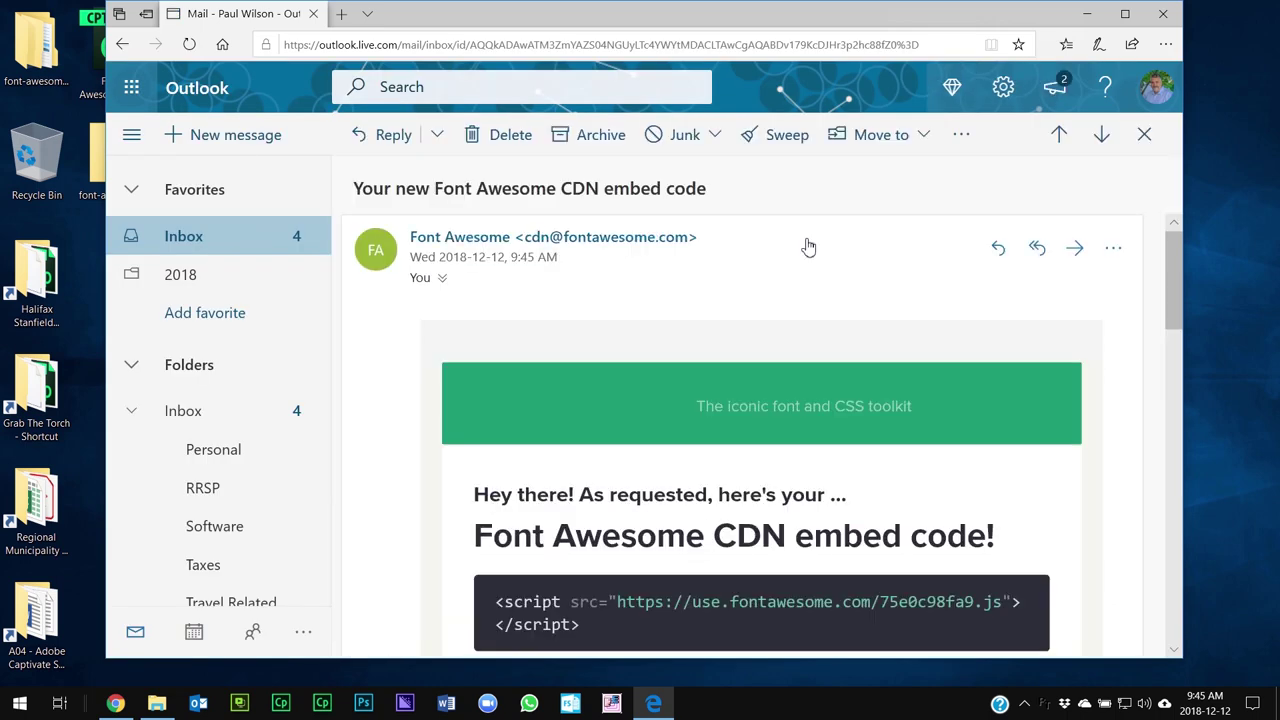
Copy the complete CDN embed script from the Font Awesome email.
scroll(948, 324, "down", 1)
scroll(948, 324, "down", 1)
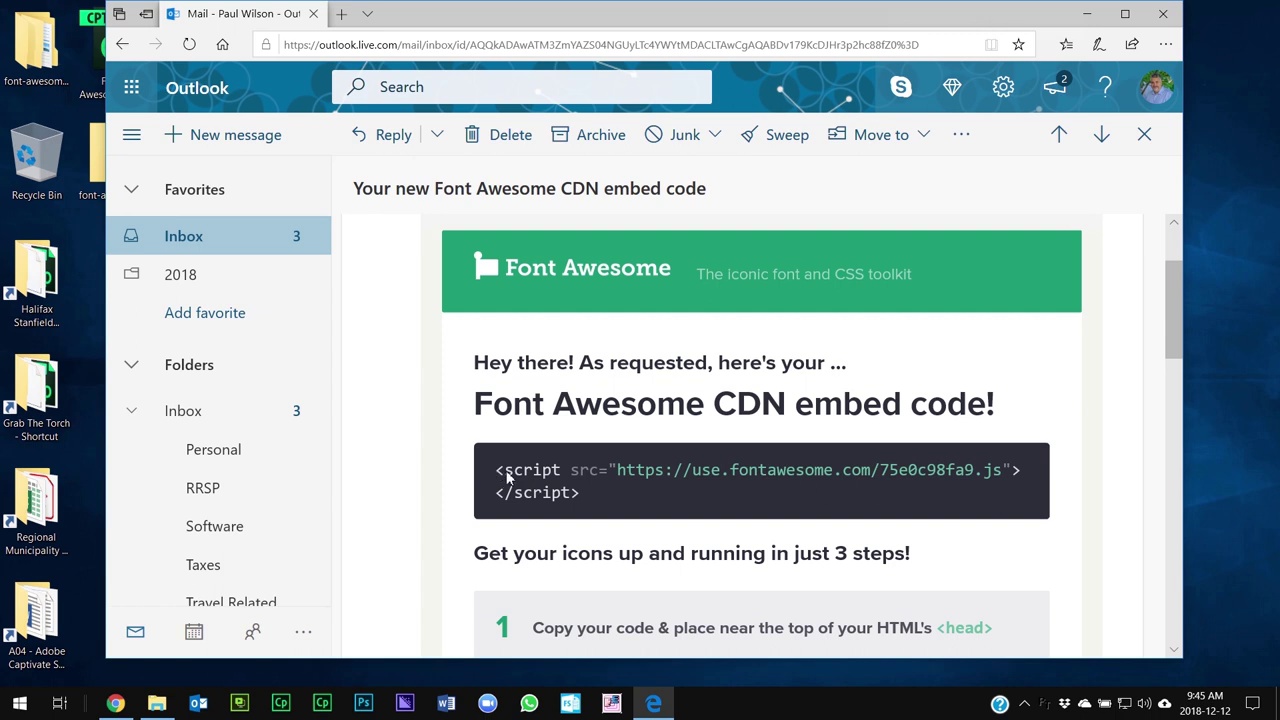
left_click_drag(497, 472, 578, 500)
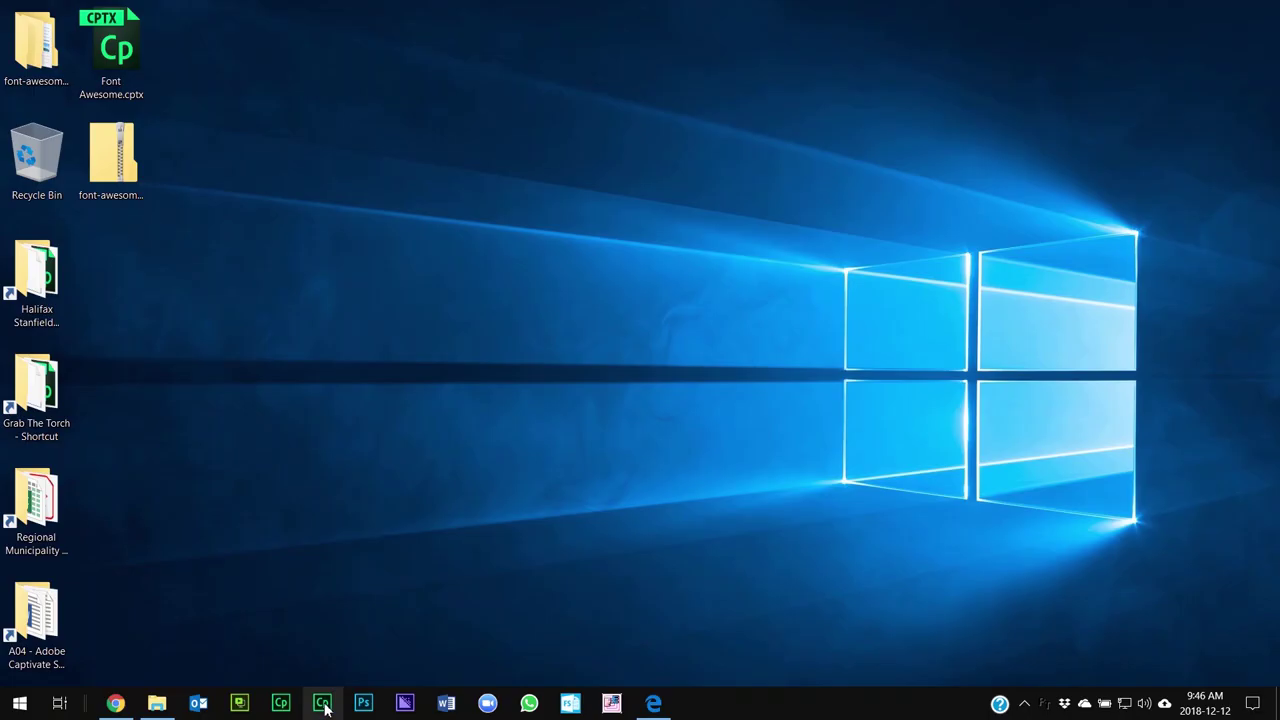
Open the file location from the AdobeCaptivate shortcut's properties and go into the HTML folder of Adobe Captivate 2019 x64.
right_click(324, 707)
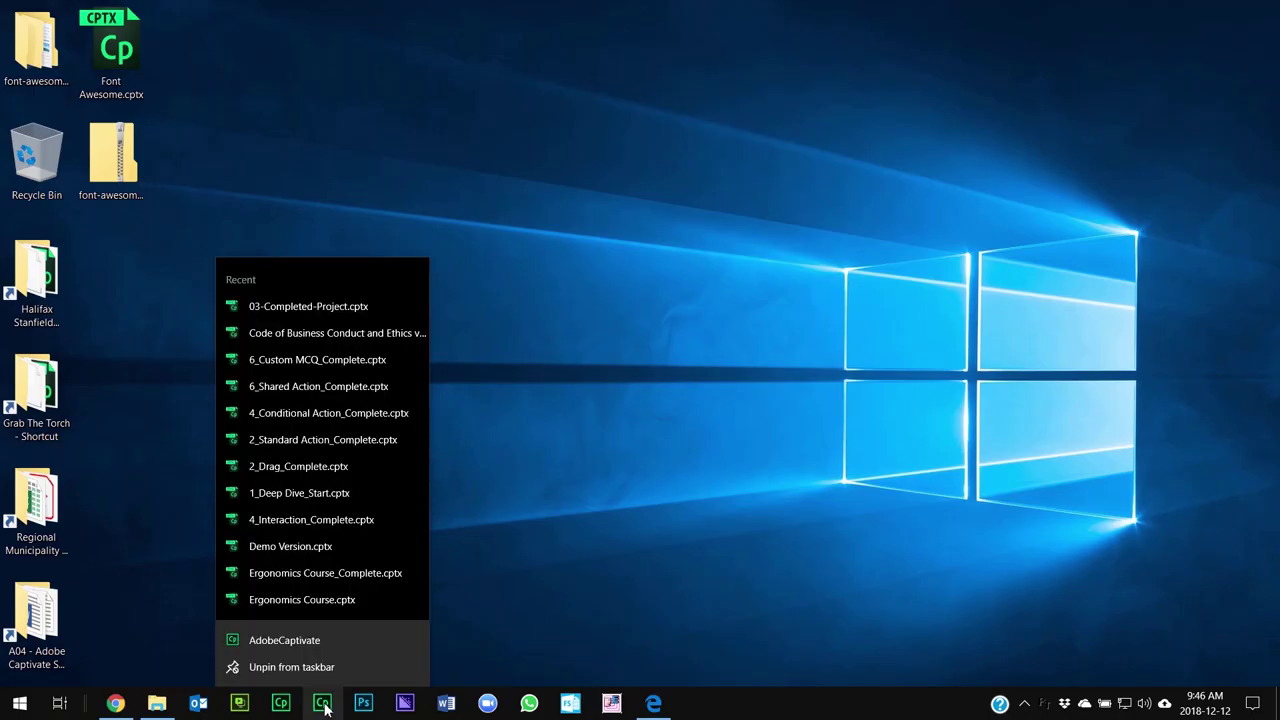
right_click(334, 642)
left_click(369, 620)
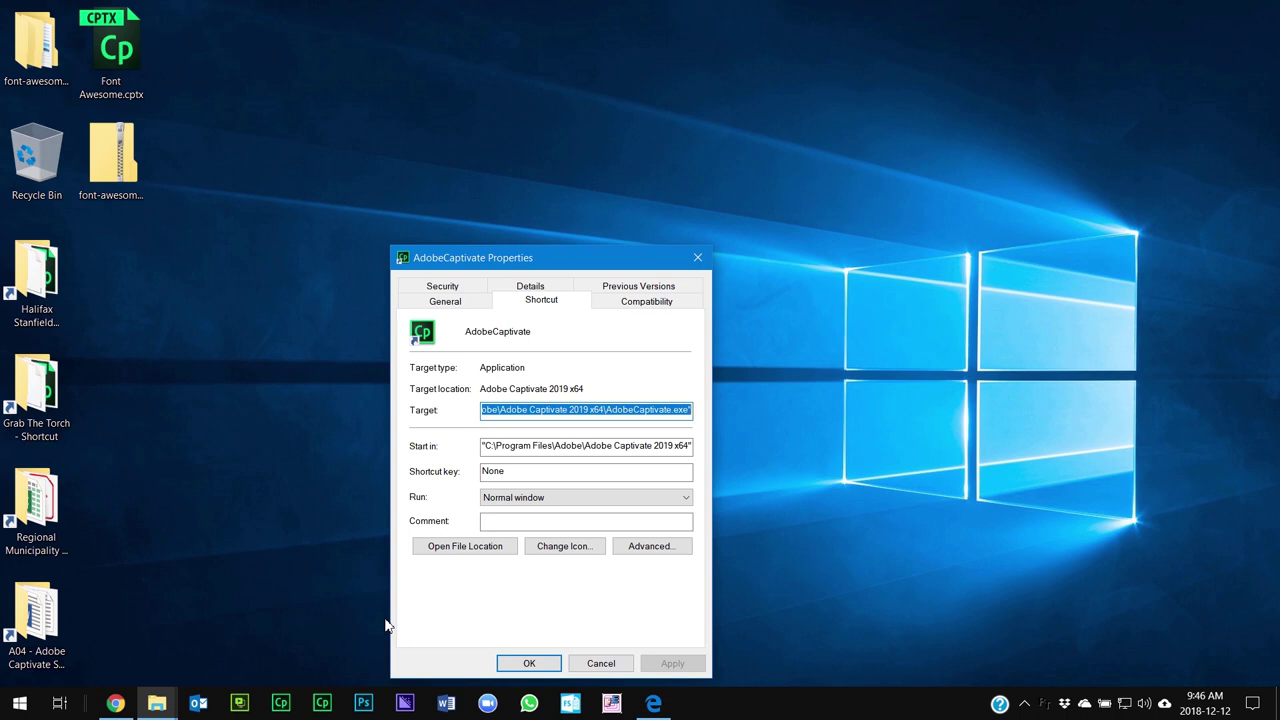
left_click(465, 546)
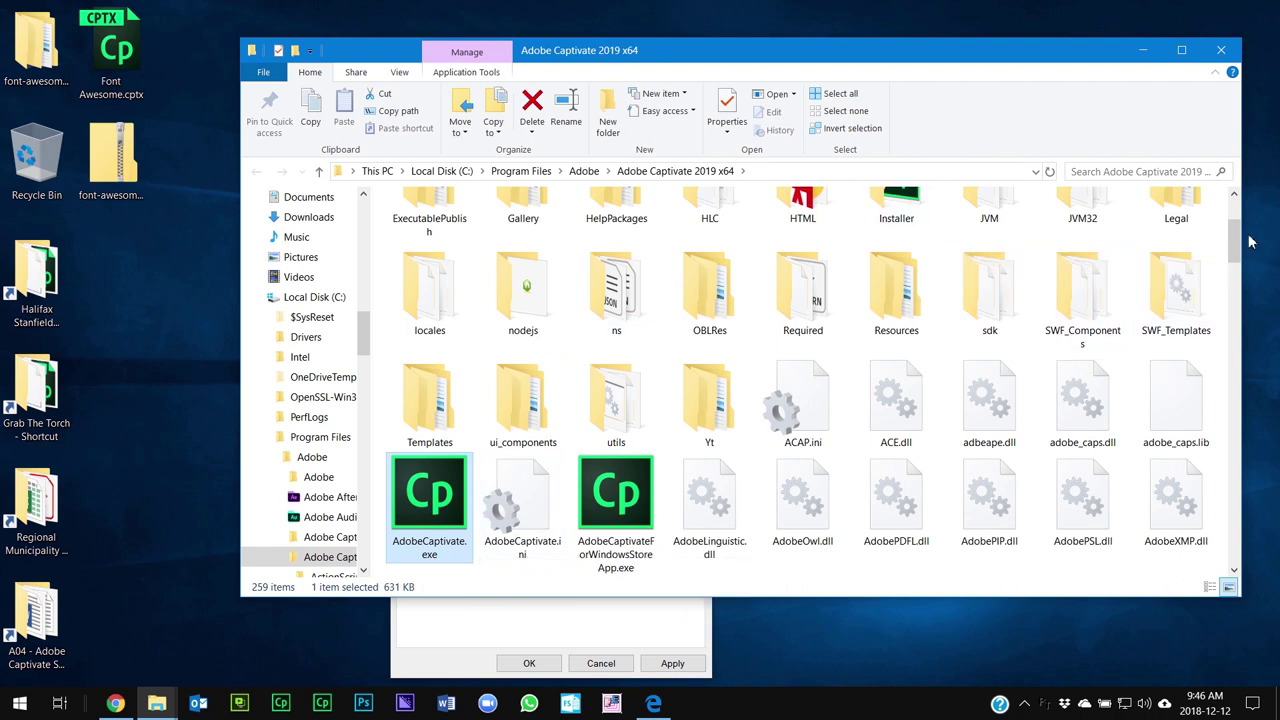
scroll(1236, 218, "up", 2)
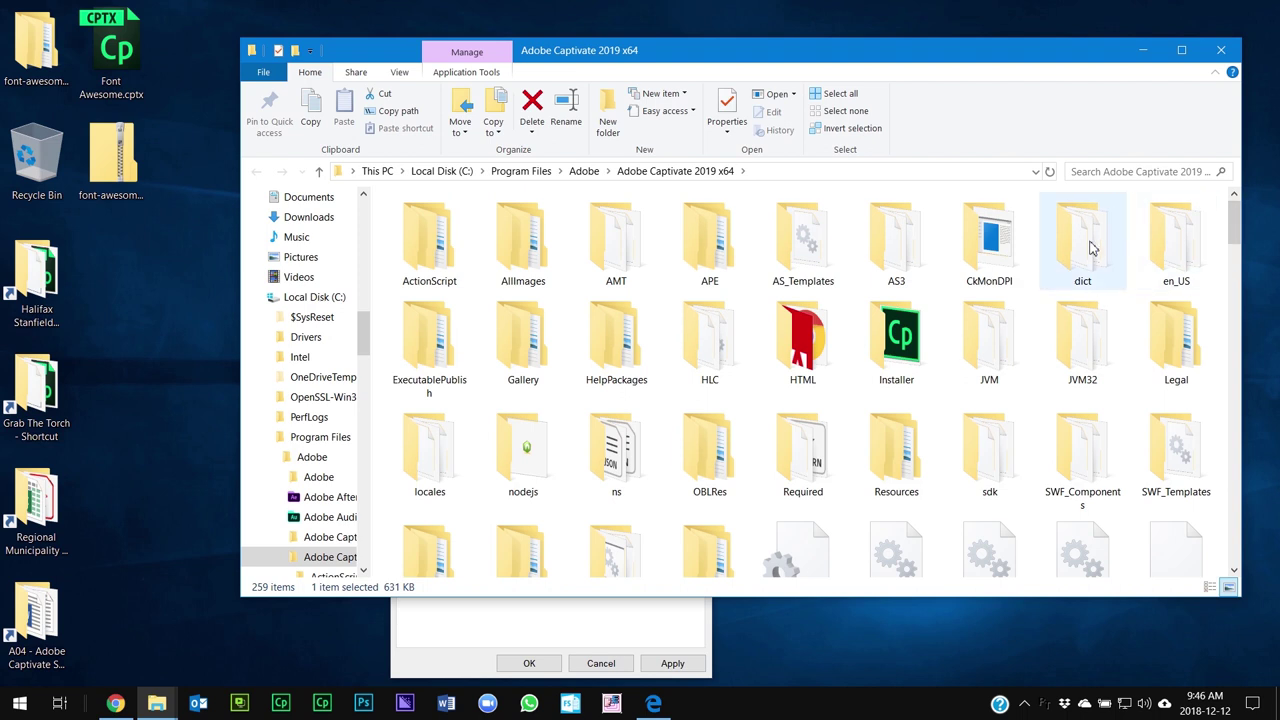
left_click(808, 348)
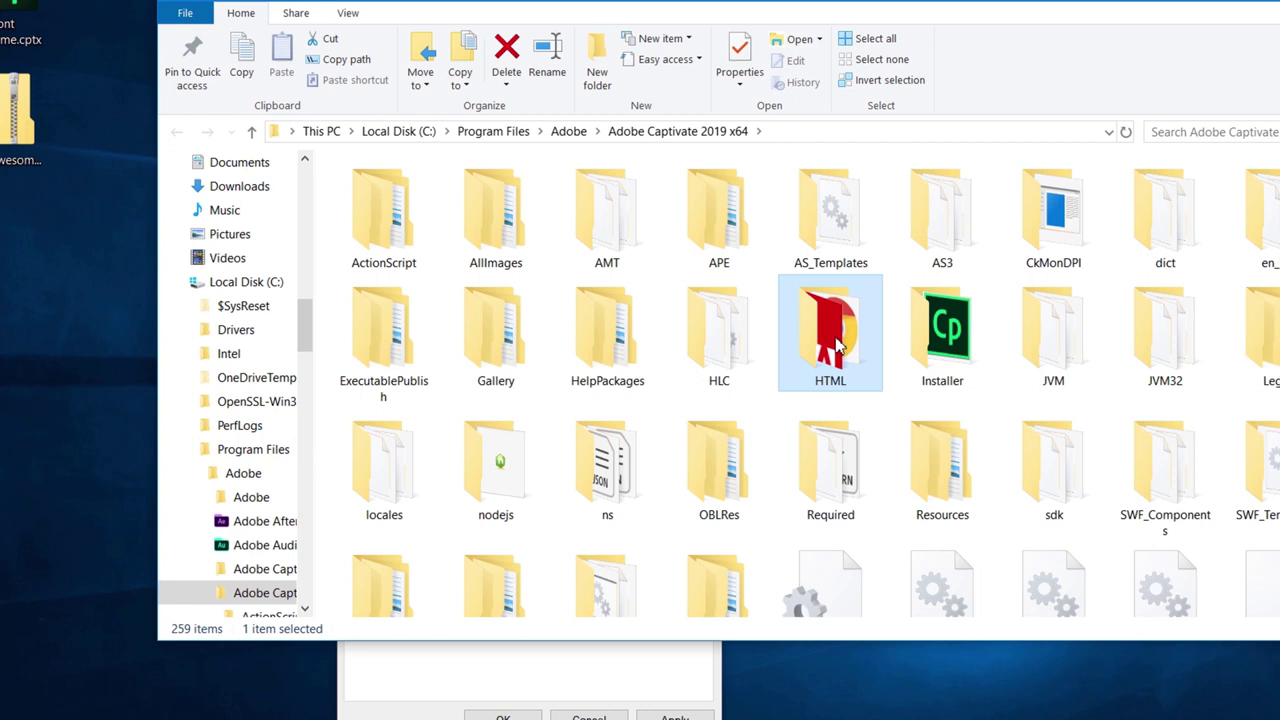
double_click(808, 348)
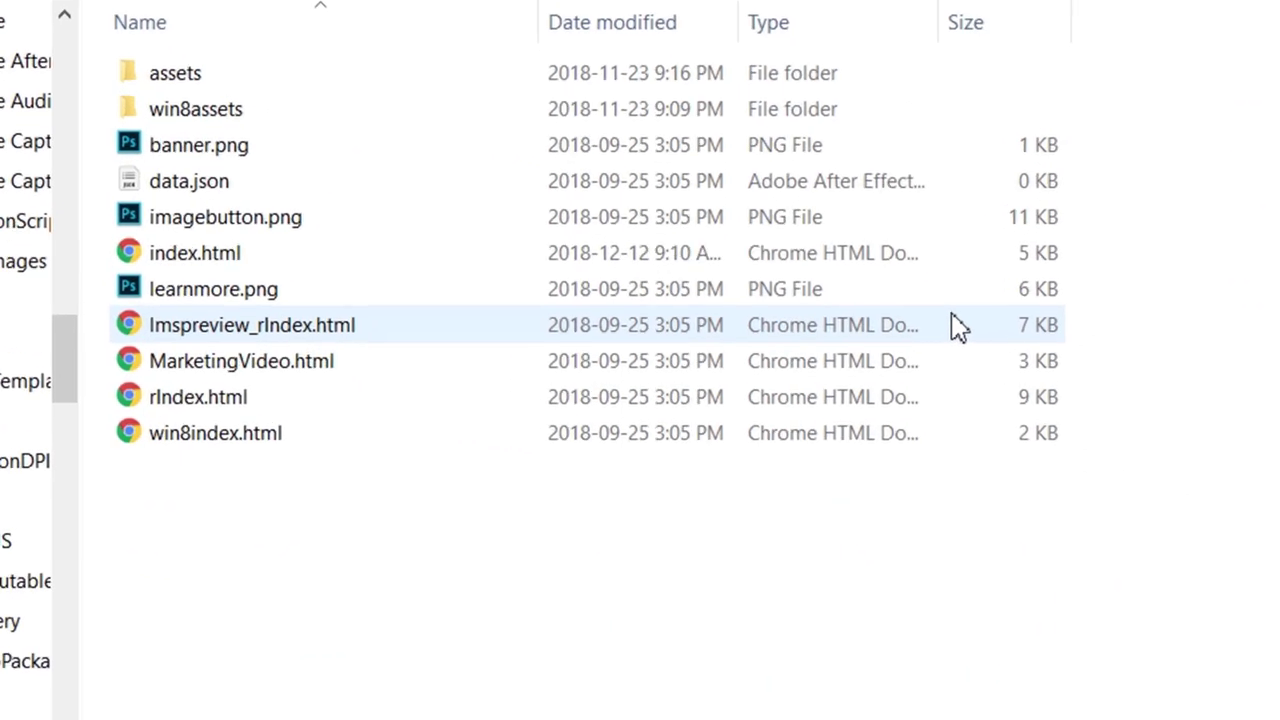
Open index.html from the Captivate HTML folder in Notepad.
left_click(237, 252)
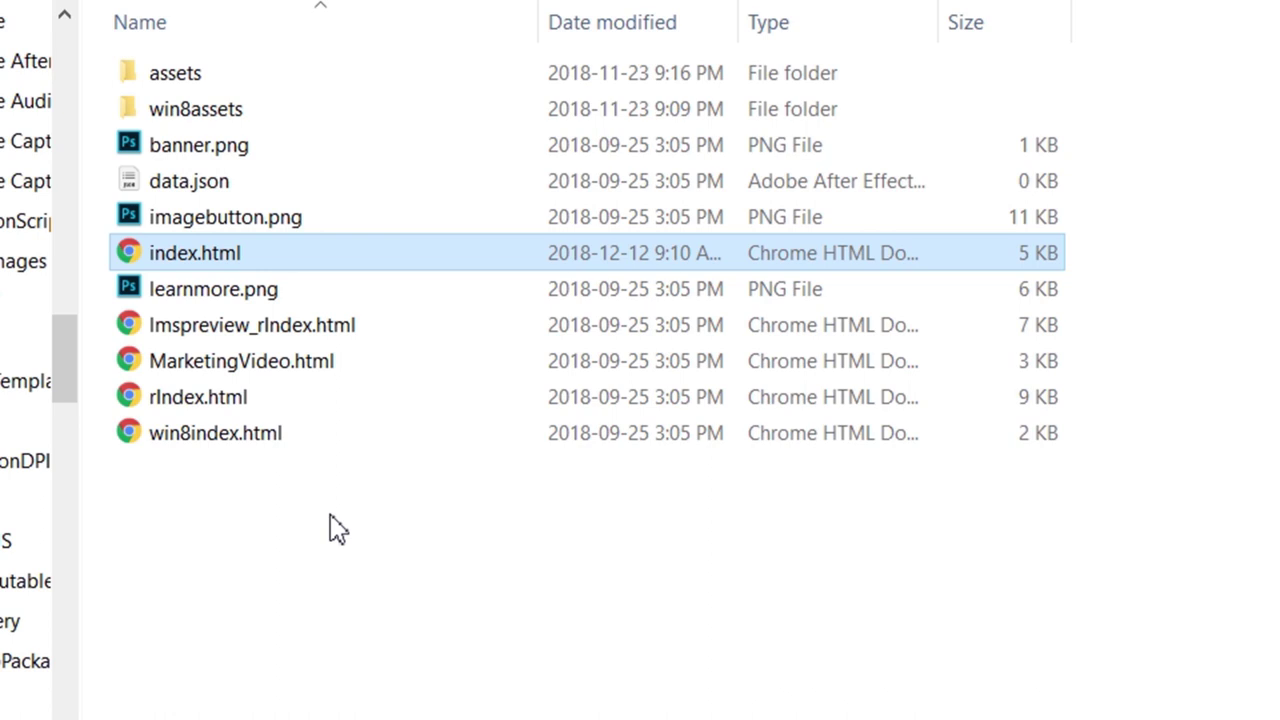
right_click(247, 256)
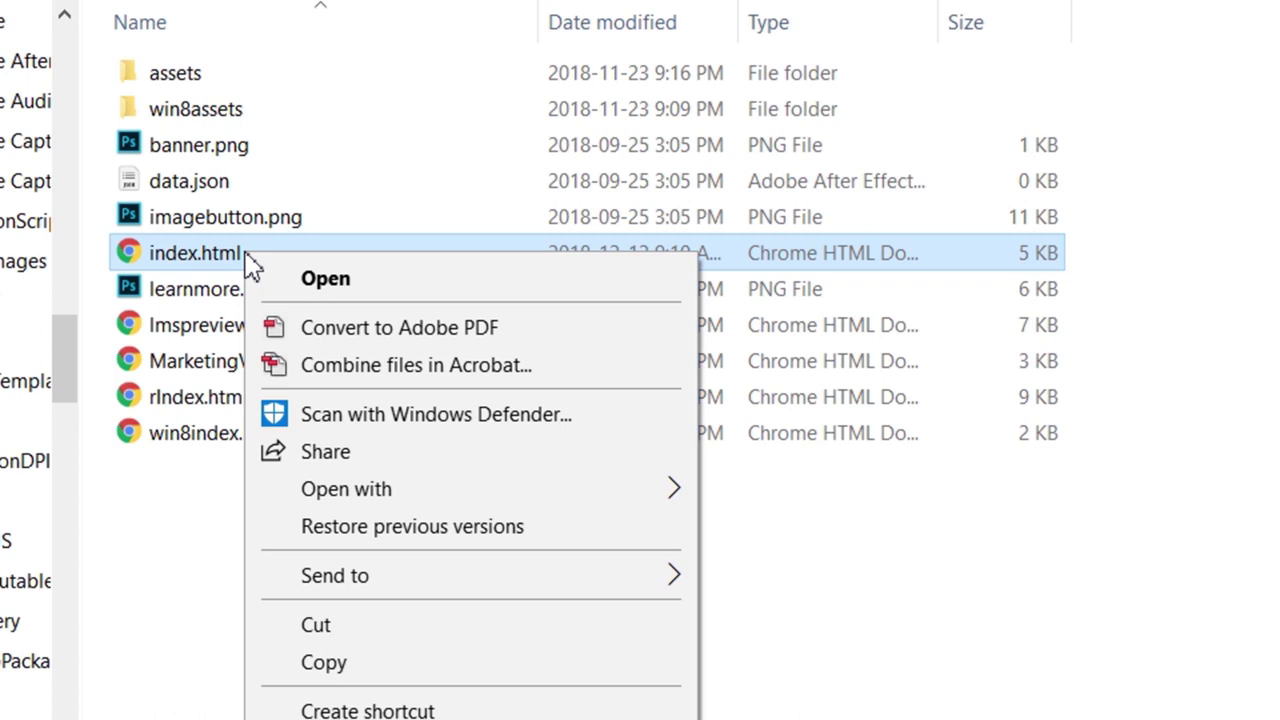
mouse_move(410, 487)
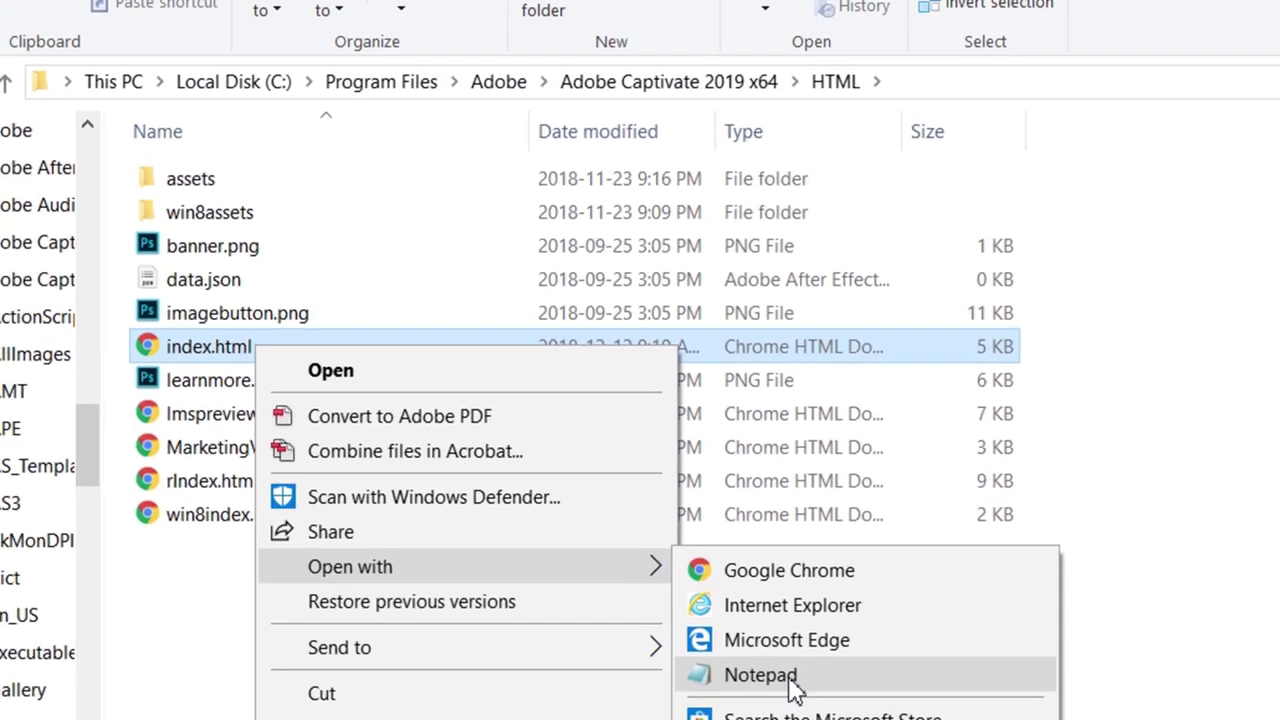
left_click(760, 610)
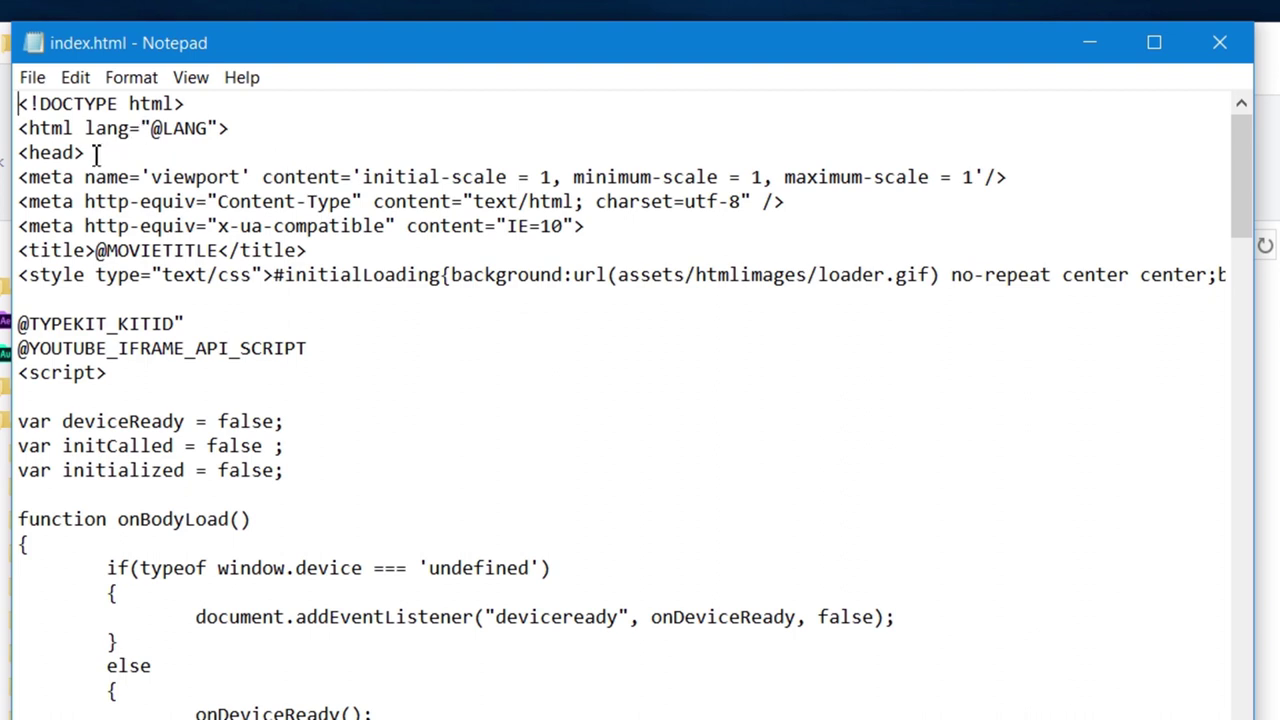
Insert the copied Font Awesome CDN script on a new line directly below the opening <head> tag.
left_click(97, 153)
key("Return")
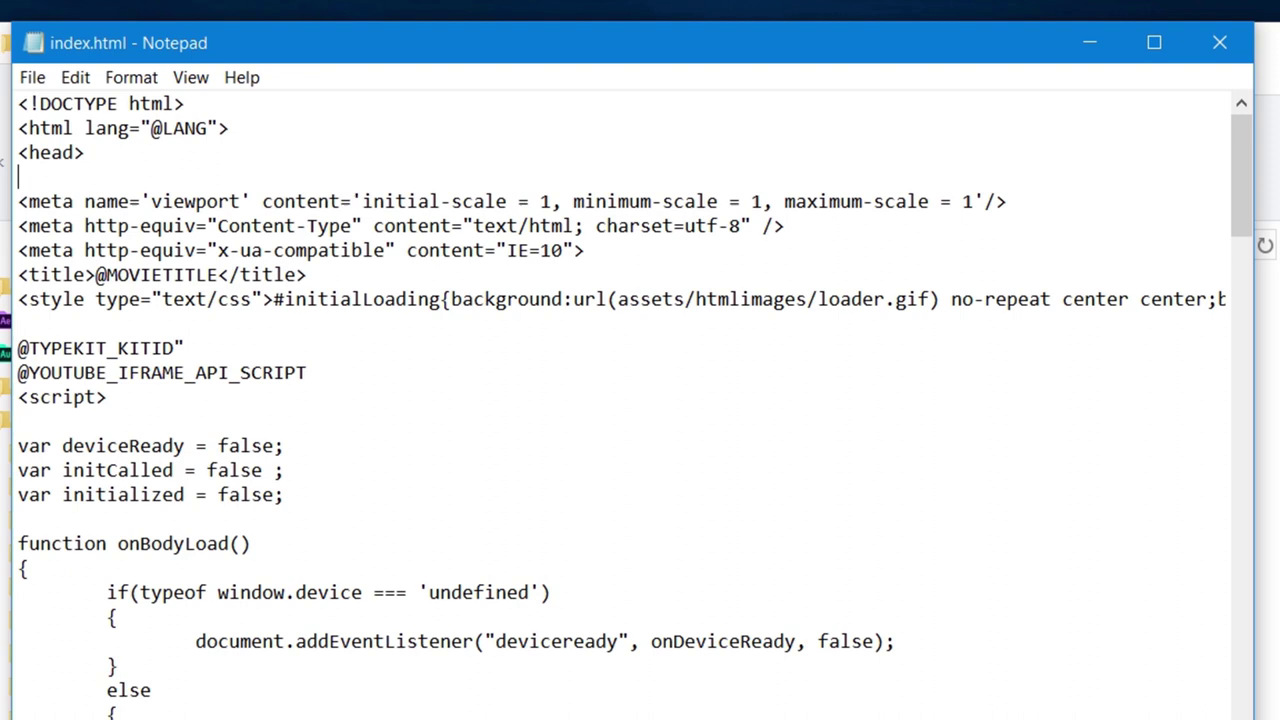
type("<script src=\"https://use.fontawesome.com/75e0c98fa9.js\"></script>")
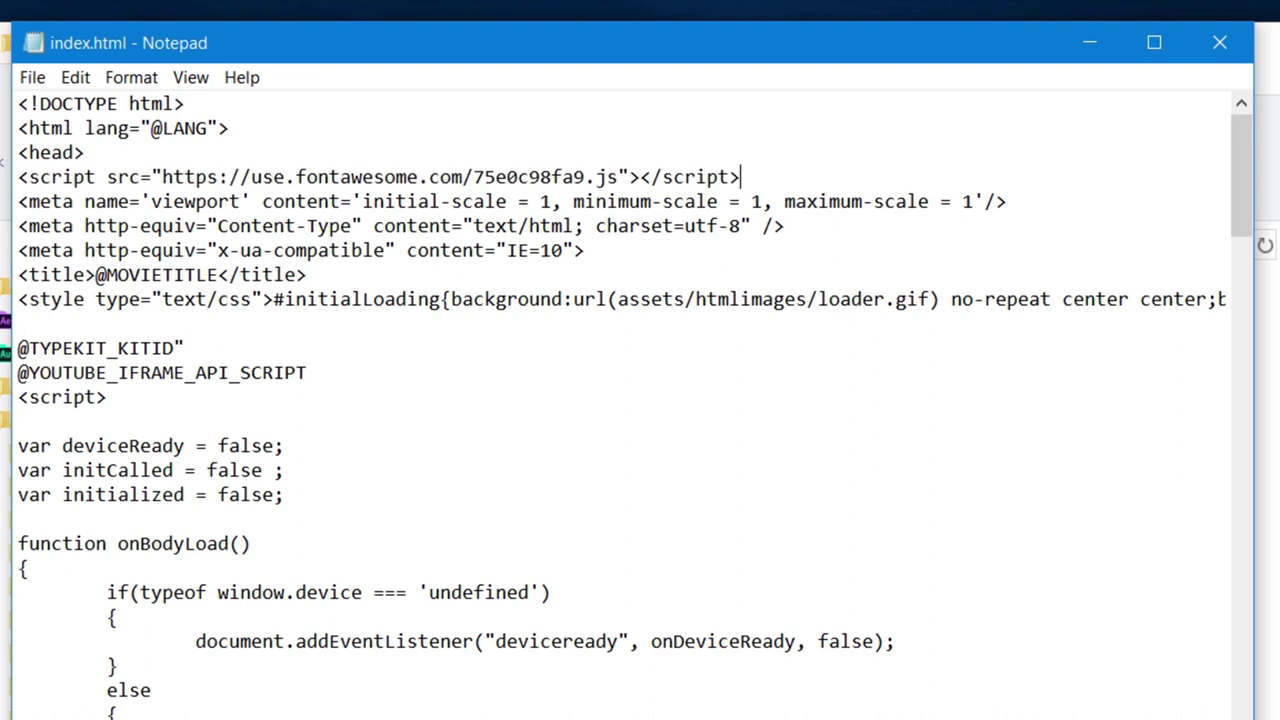
Save the edited file to the Desktop as index.html and close Notepad.
left_click(34, 80)
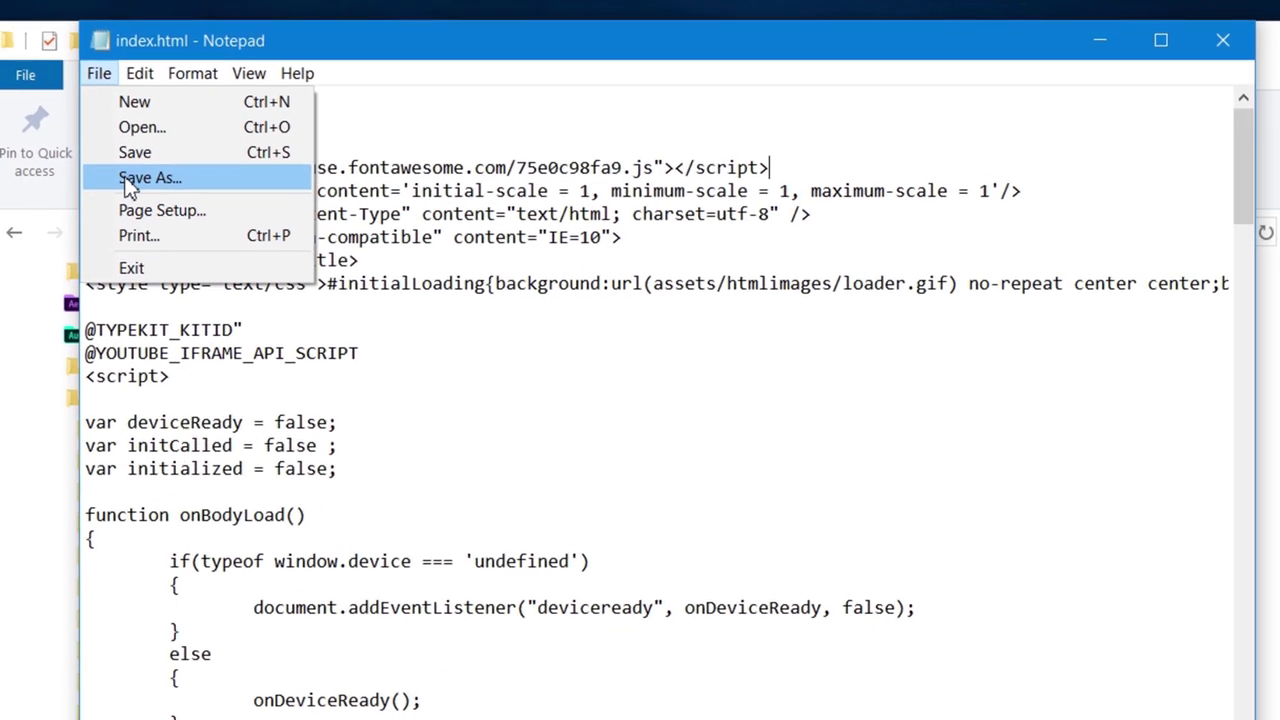
left_click(82, 187)
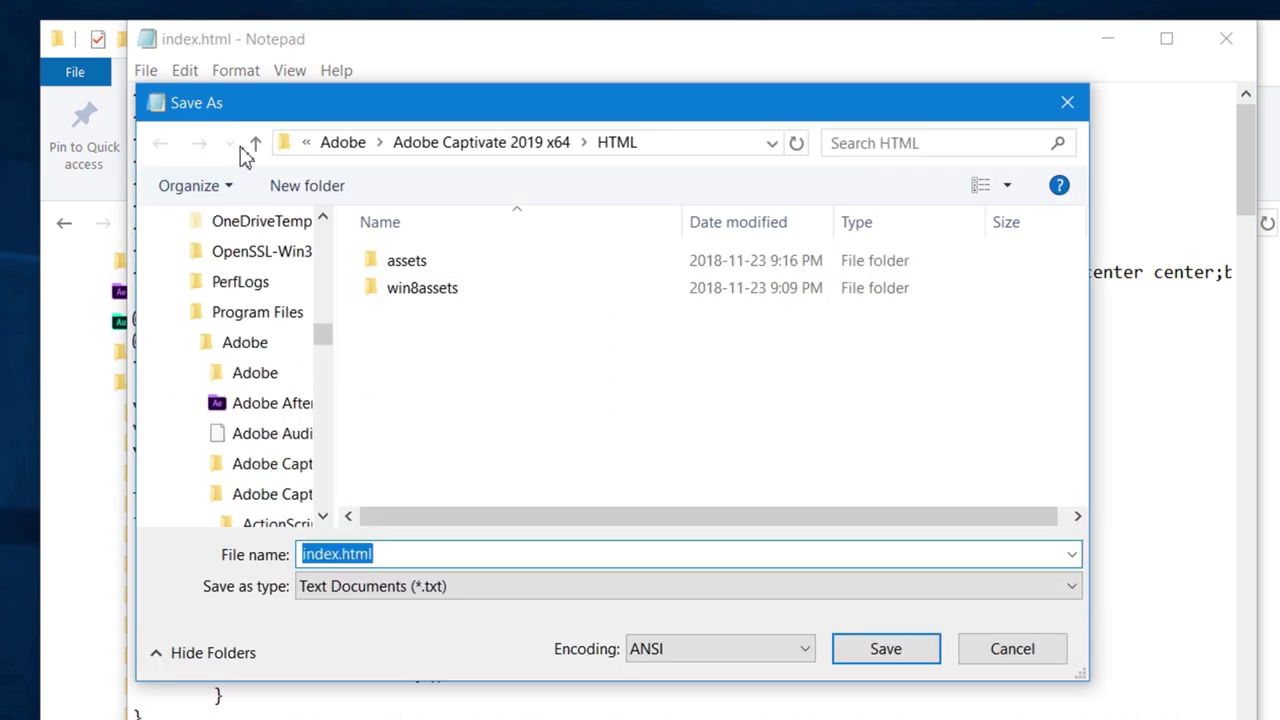
left_click(256, 146)
left_click(256, 146)
left_click(256, 146)
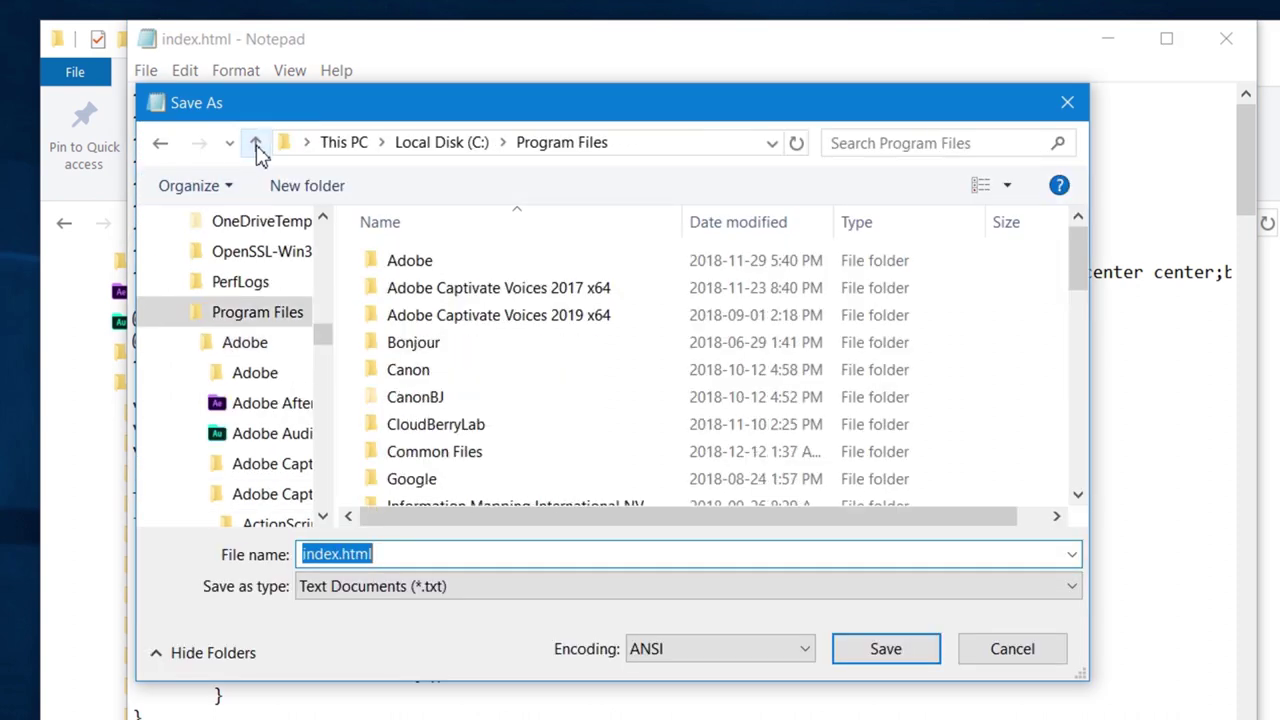
left_click(256, 146)
left_click(256, 146)
left_click(256, 146)
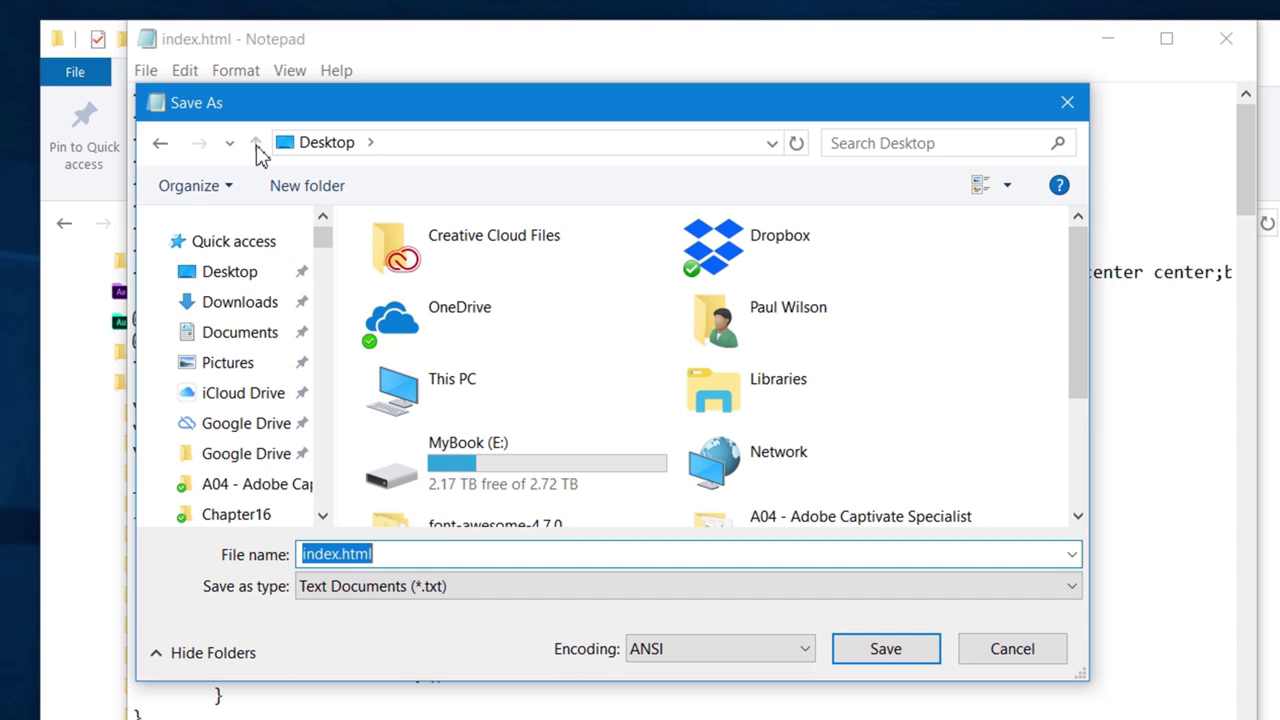
left_click(970, 652)
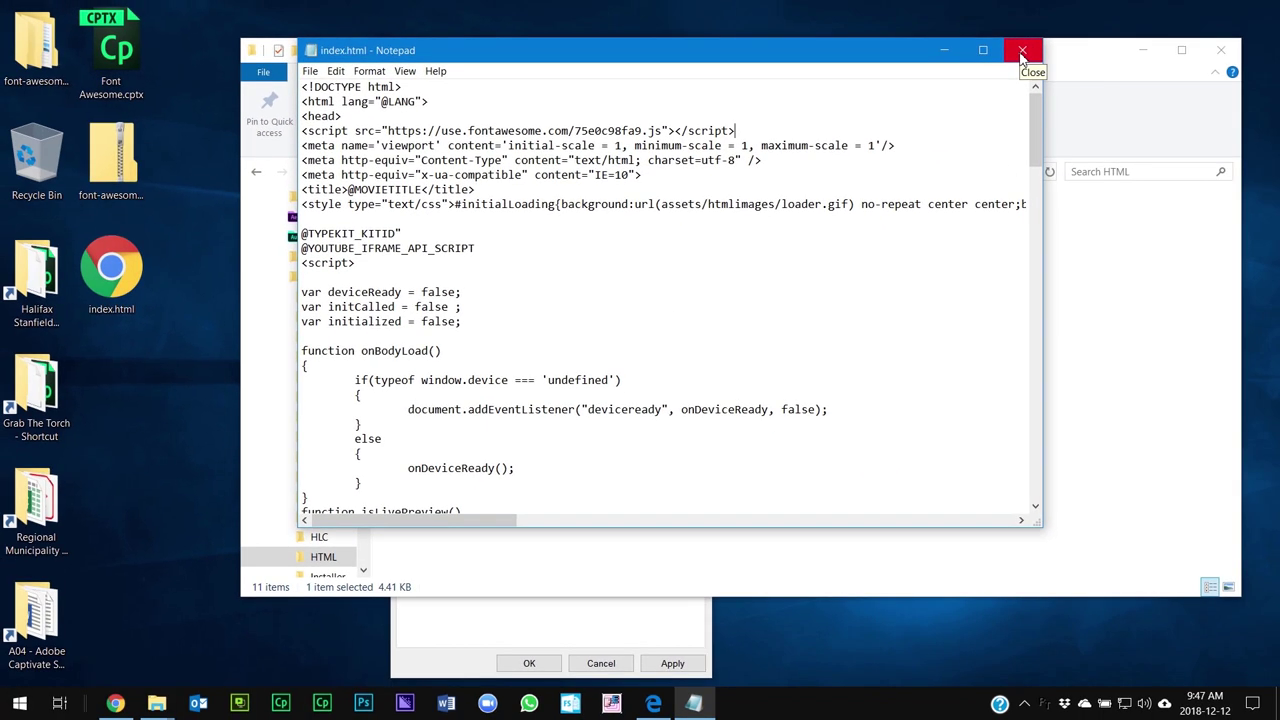
left_click(1021, 52)
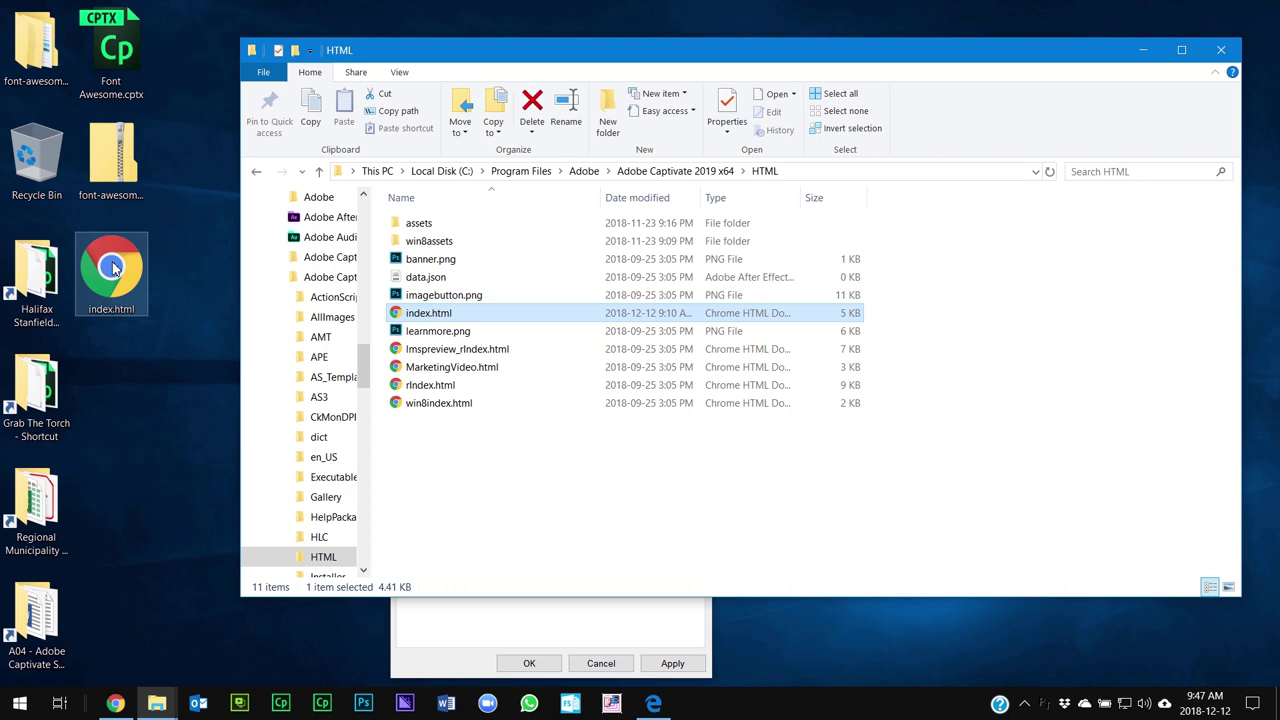
Move index.html from the desktop into the Captivate HTML folder, replacing the existing file and granting administrator permission.
left_click_drag(113, 268, 560, 480)
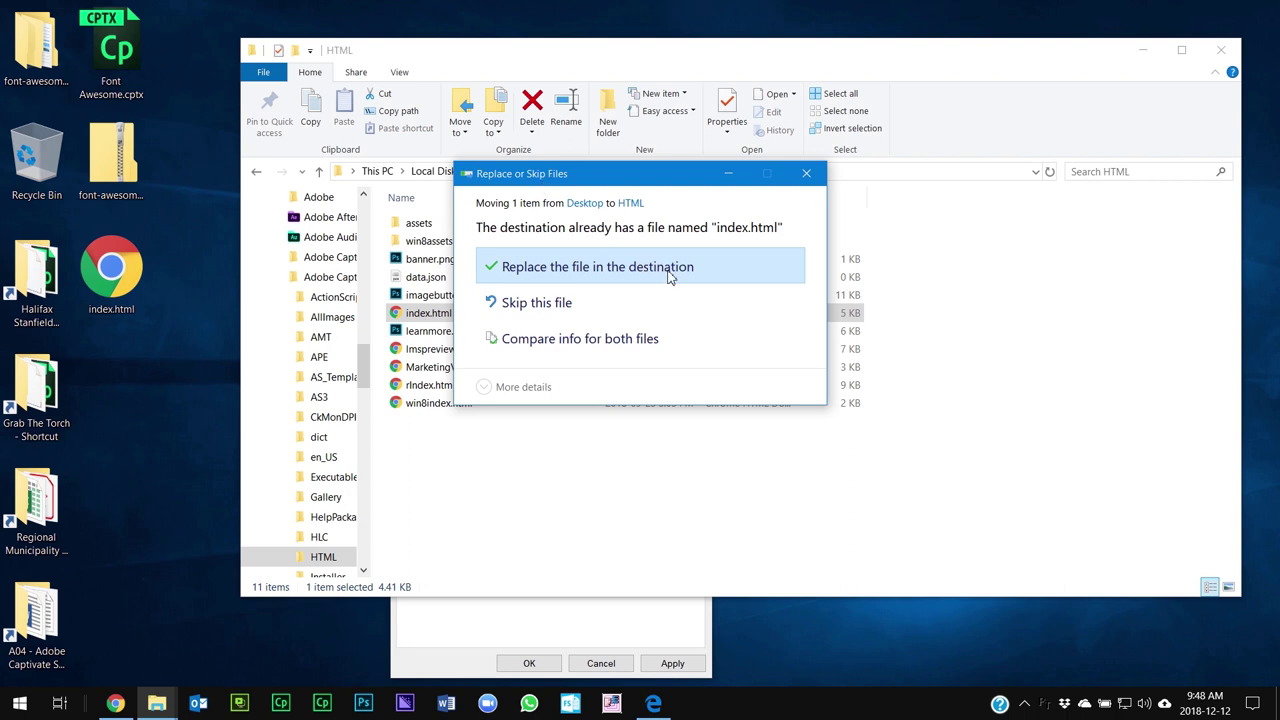
left_click(545, 268)
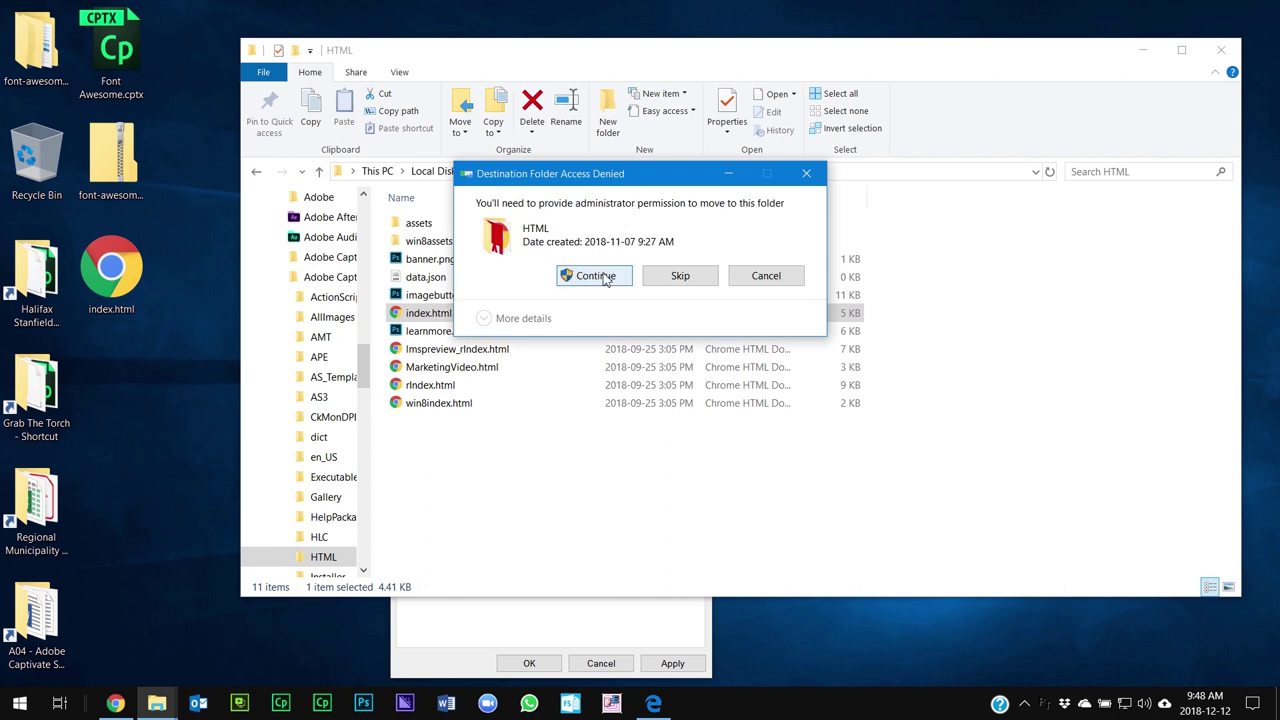
left_click(596, 277)
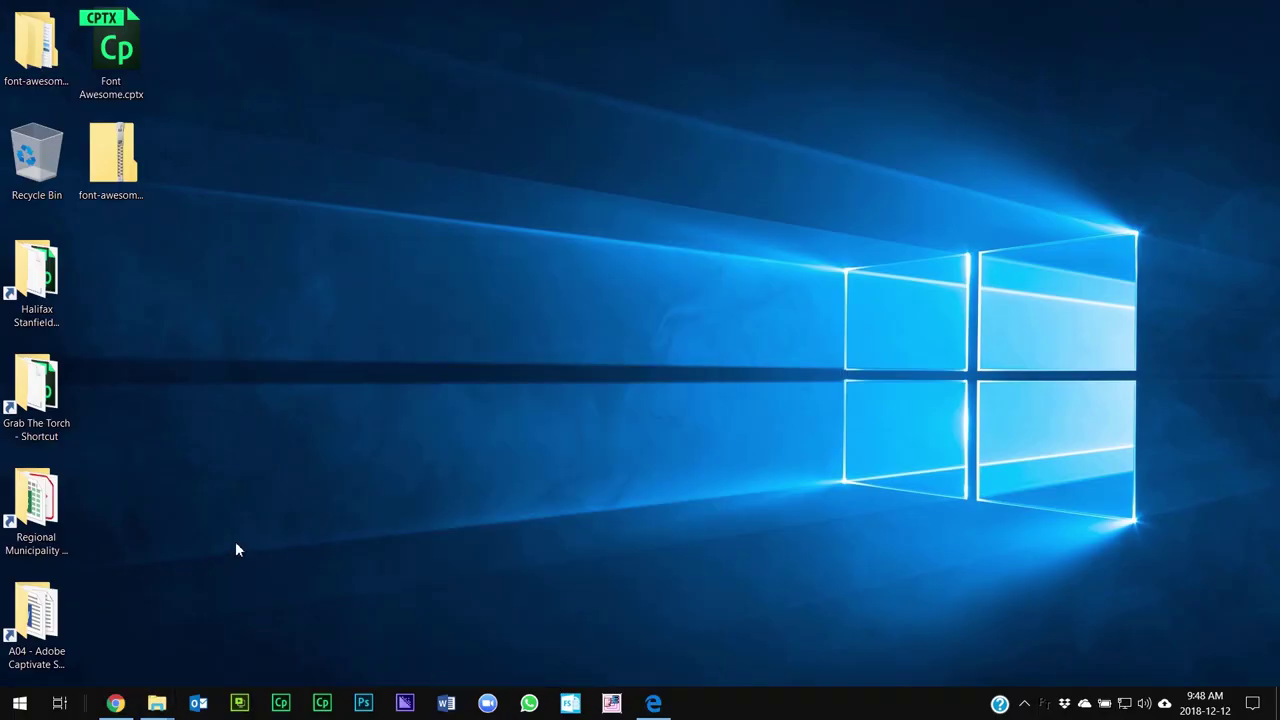
Open the Font Awesome.cptx project in Adobe Captivate, and review the next-arrow button's character properties and object states.
double_click(120, 47)
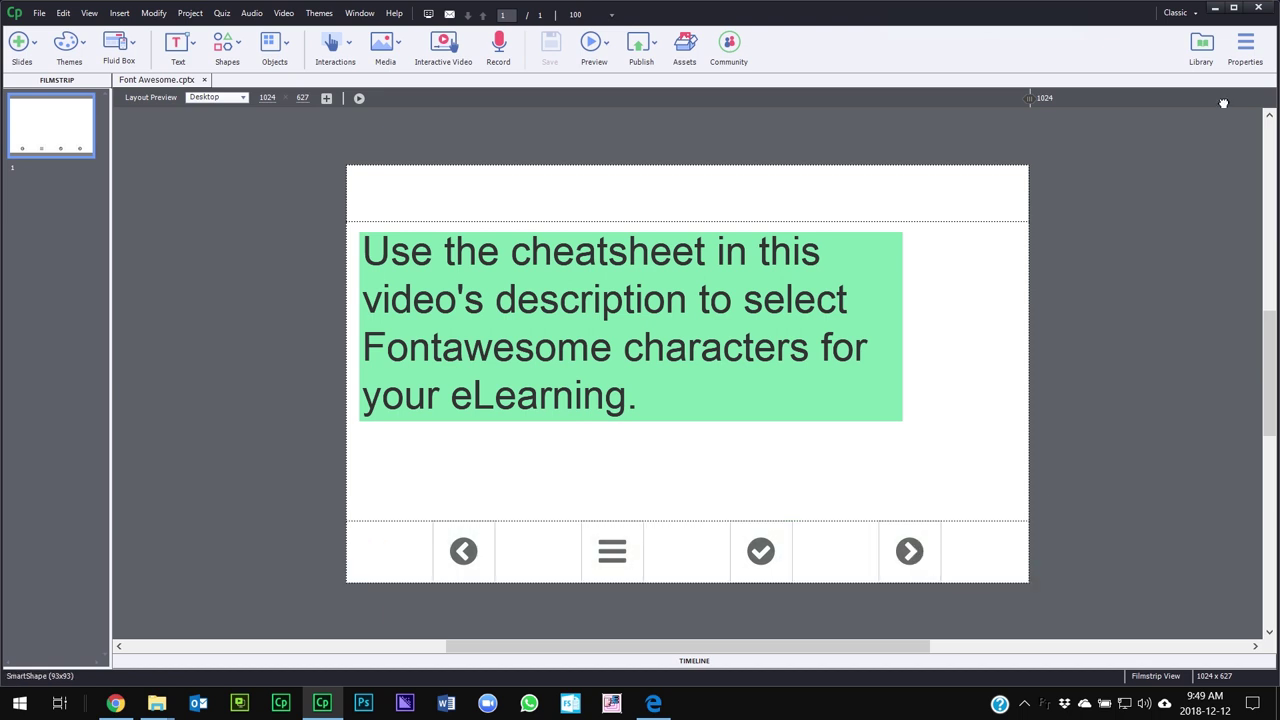
left_click(1248, 56)
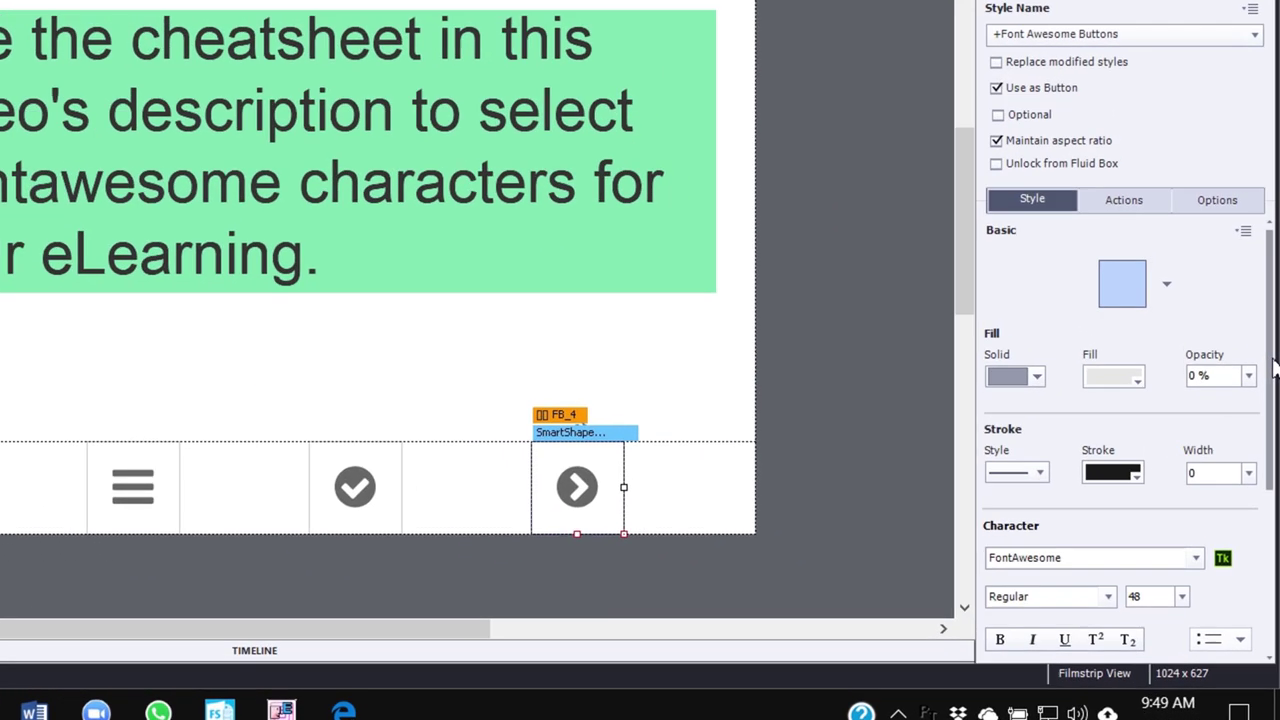
left_click_drag(1273, 448, 1266, 533)
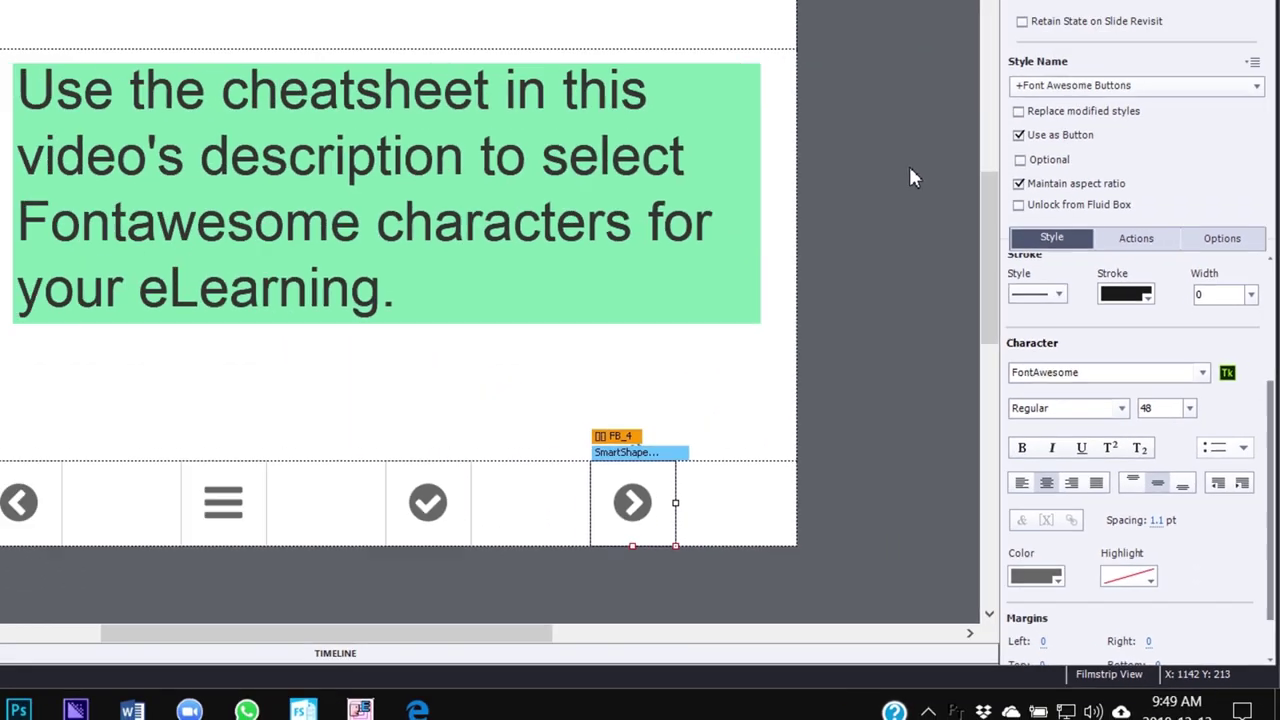
left_click(1135, 0)
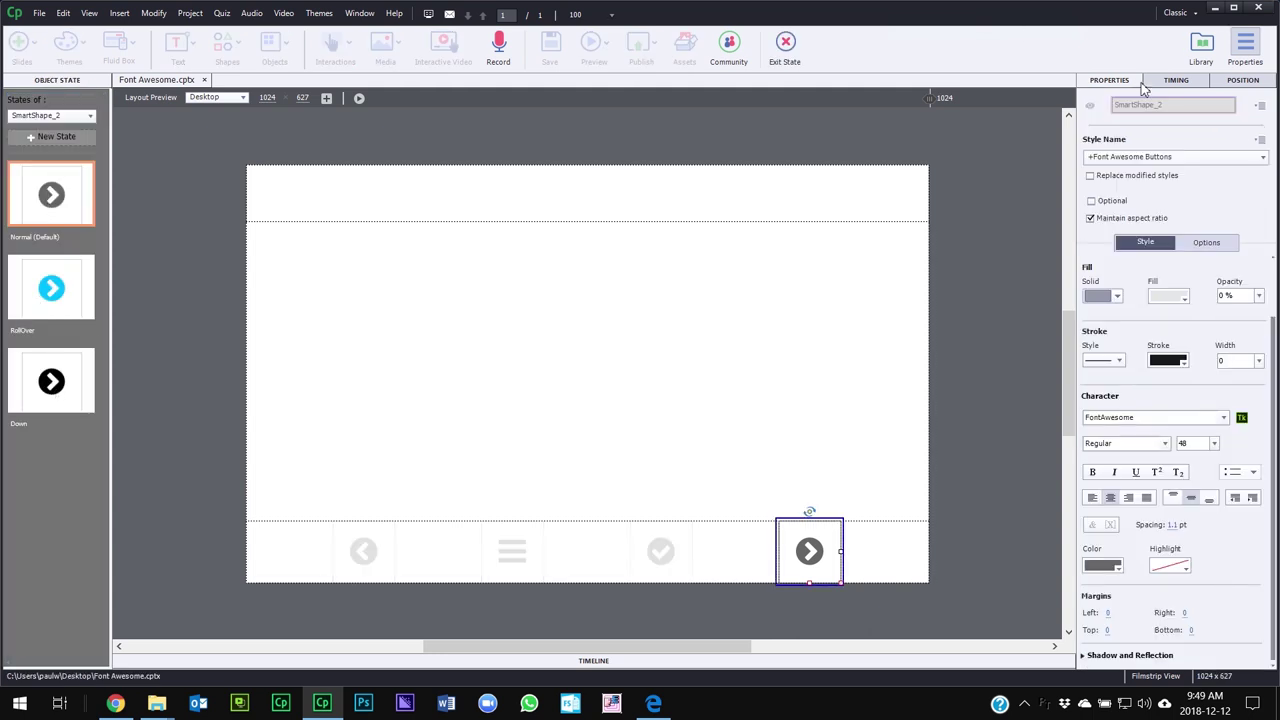
left_click(801, 60)
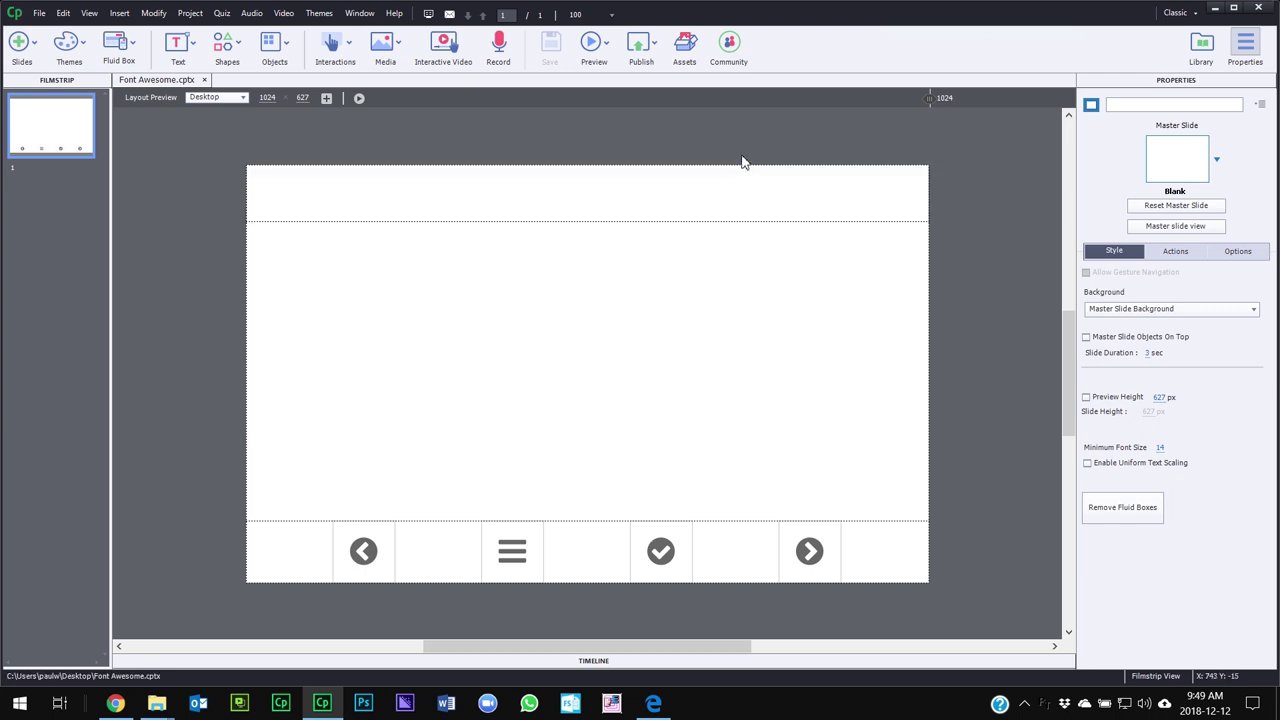
Generate a Live Preview on Devices of the Font Awesome project.
left_click(603, 45)
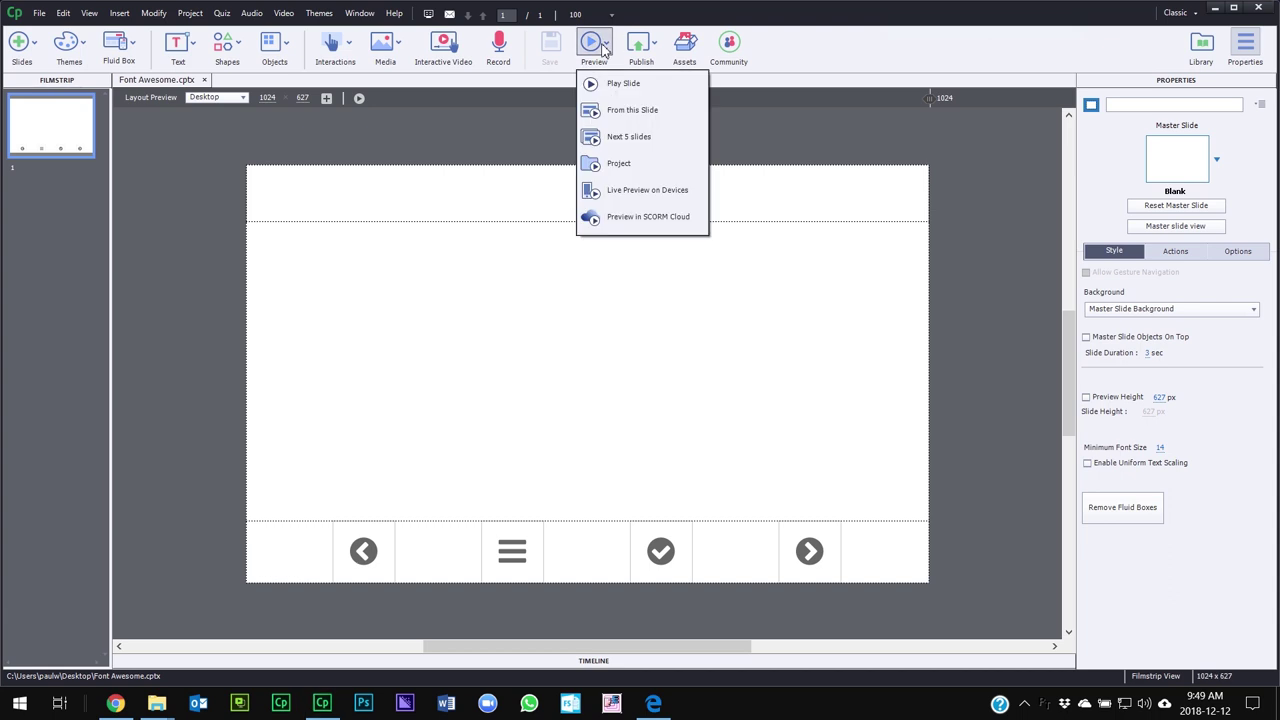
left_click(621, 200)
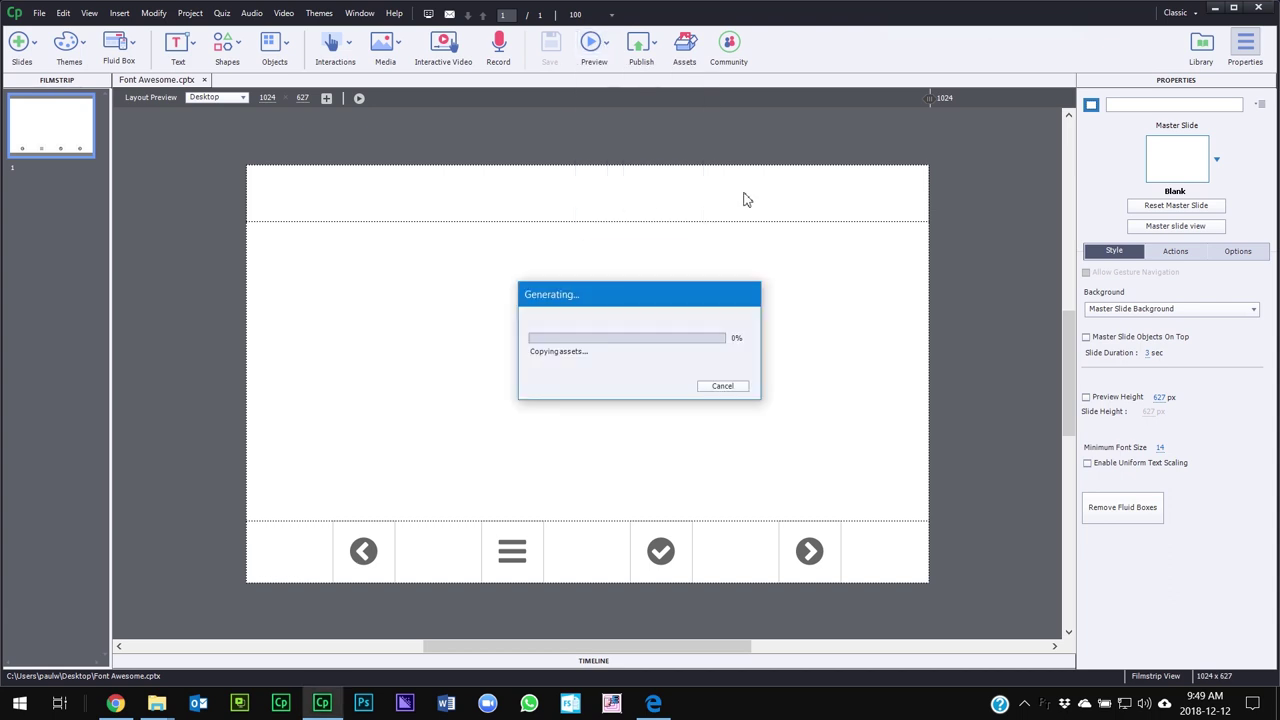